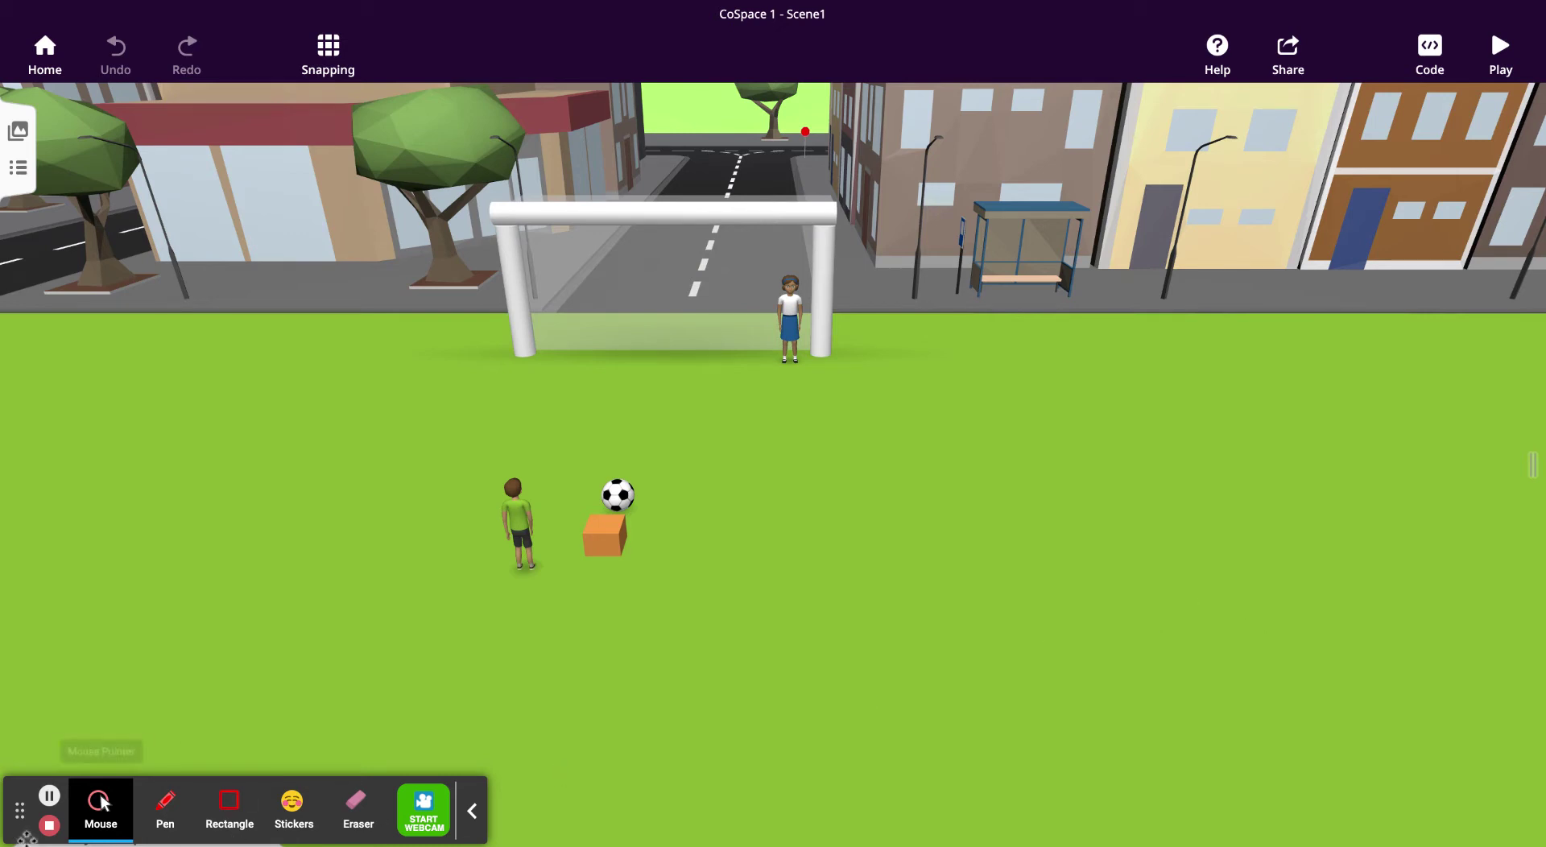
Record a new sound clip about 48 seconds long for the scene's uploaded sounds
{"action": "left_click_drag", "start_coordinate": [20, 809], "coordinate": [1077, 594]}
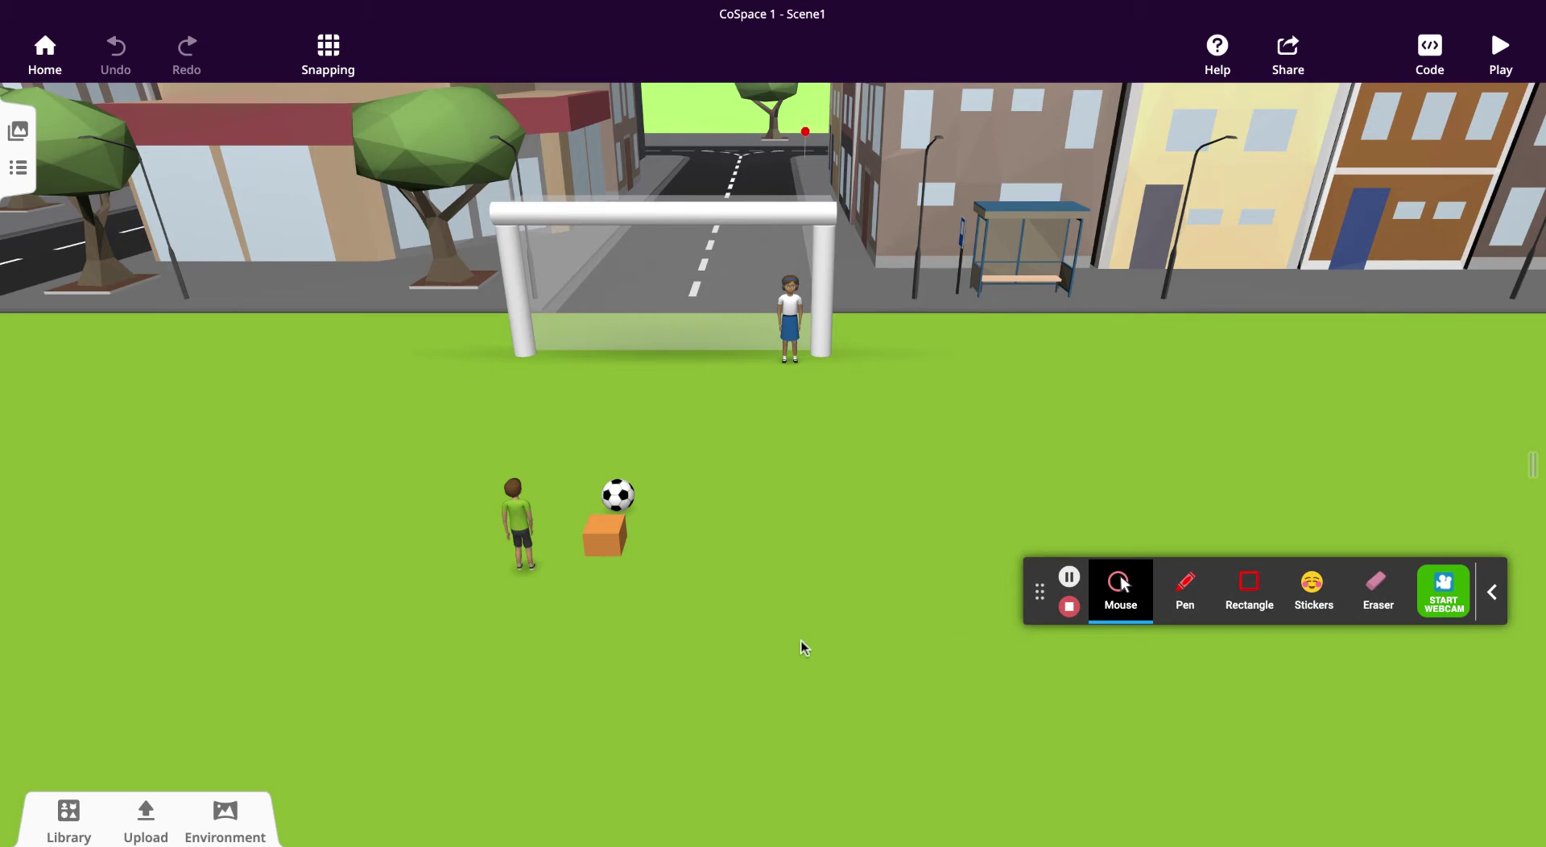
{"action": "left_click", "coordinate": [146, 825]}
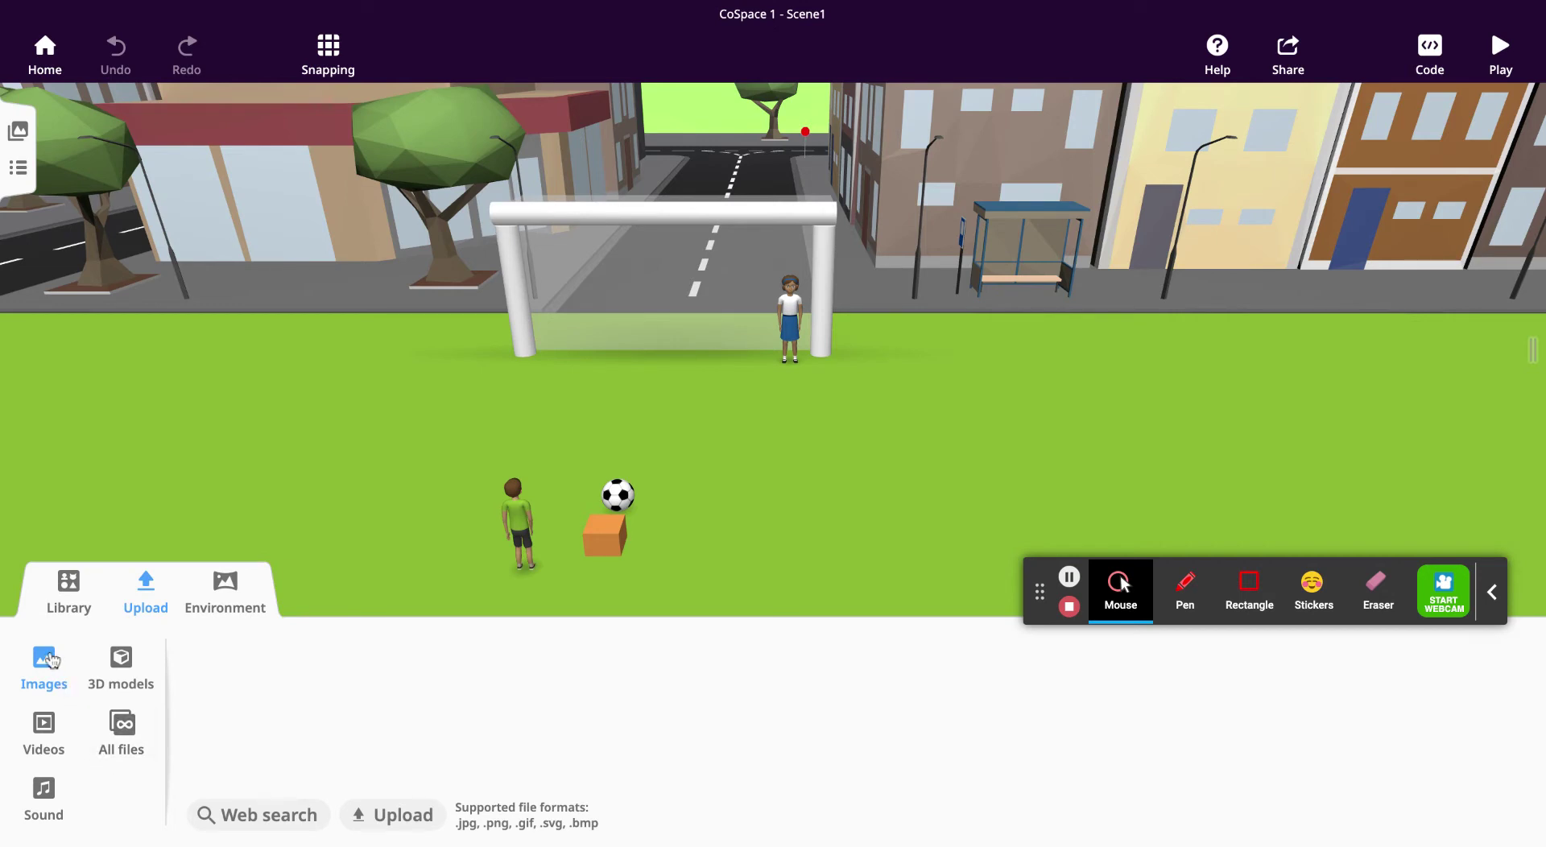
{"action": "left_click", "coordinate": [46, 797]}
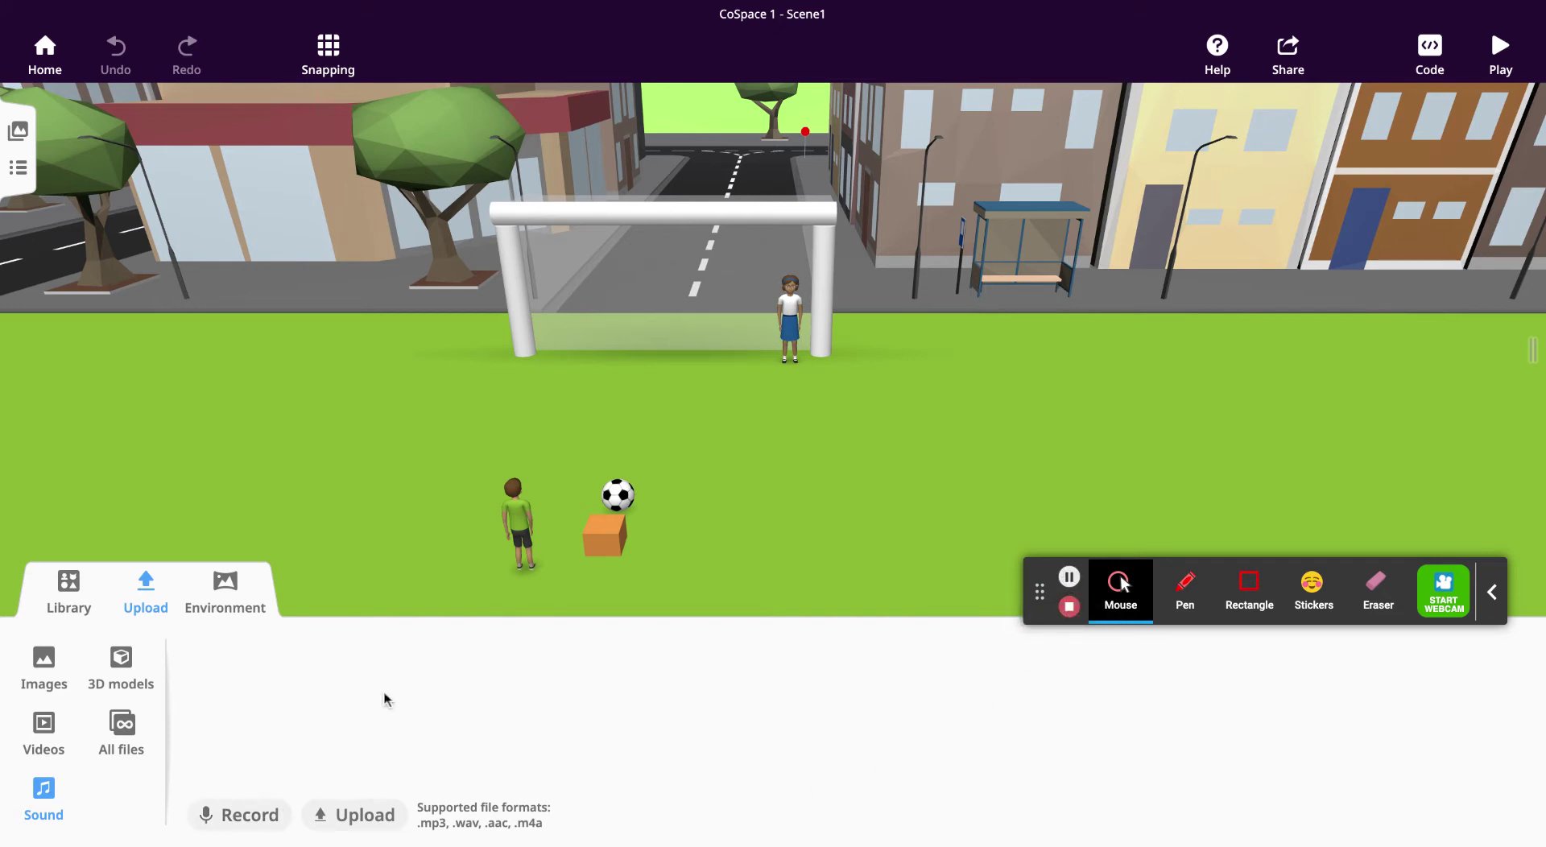
{"action": "left_click", "coordinate": [251, 818]}
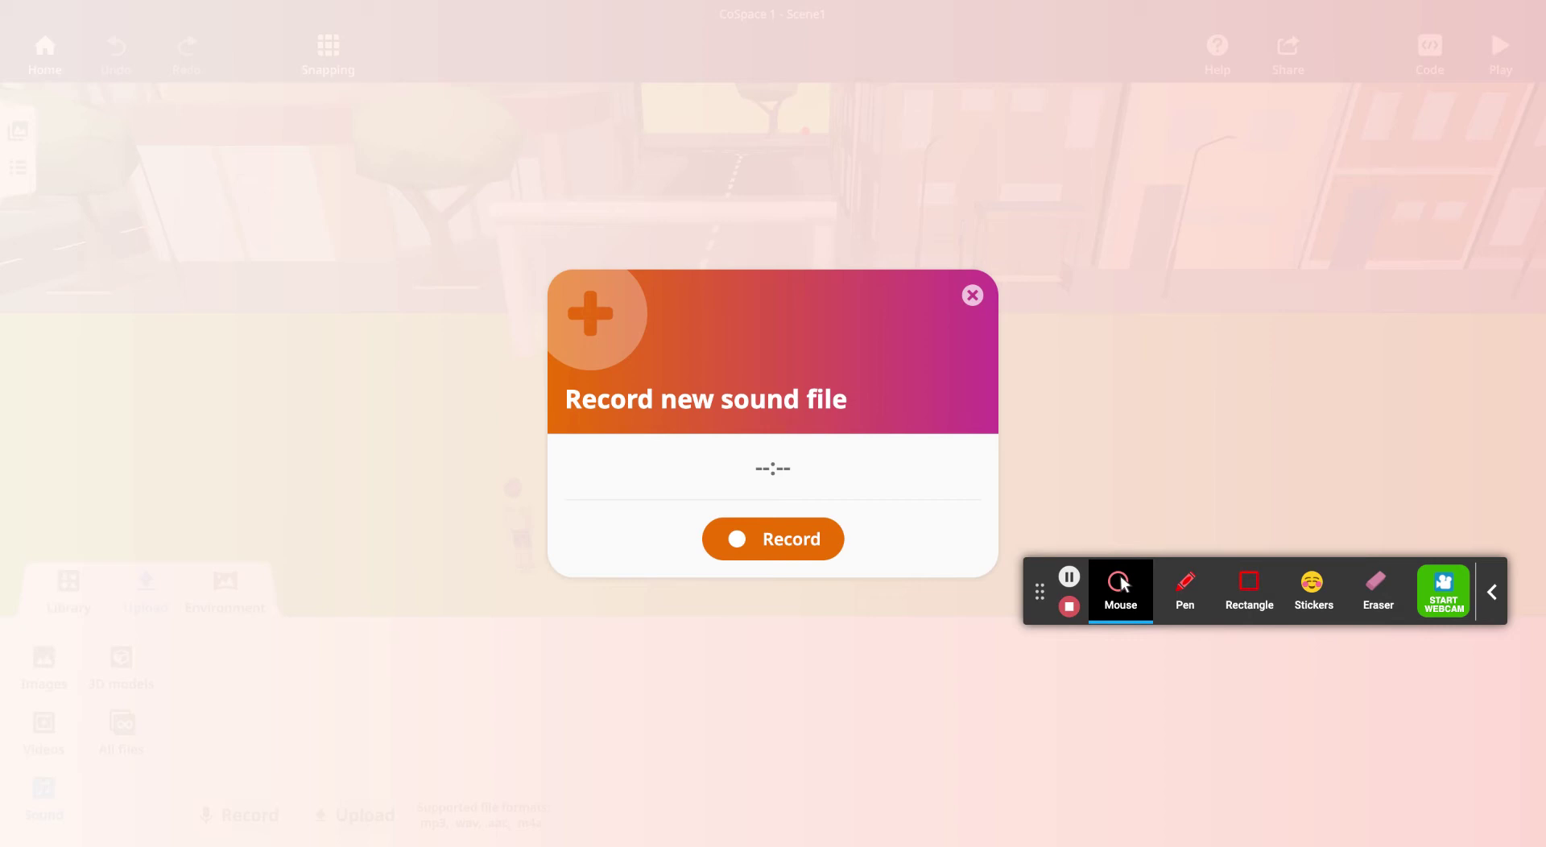
{"action": "left_click", "coordinate": [786, 537]}
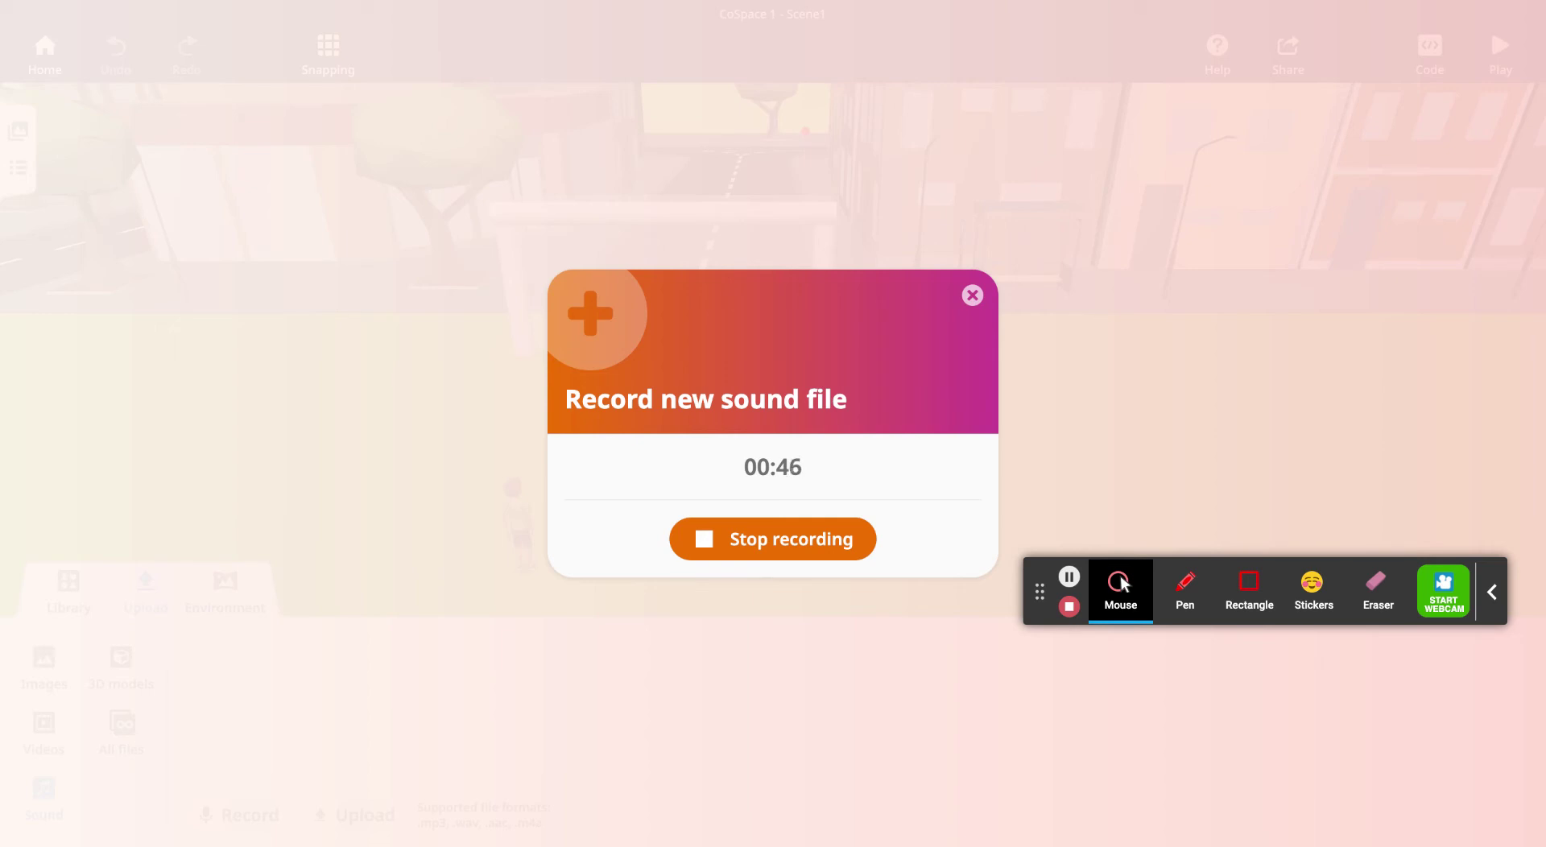
{"action": "left_click", "coordinate": [782, 549]}
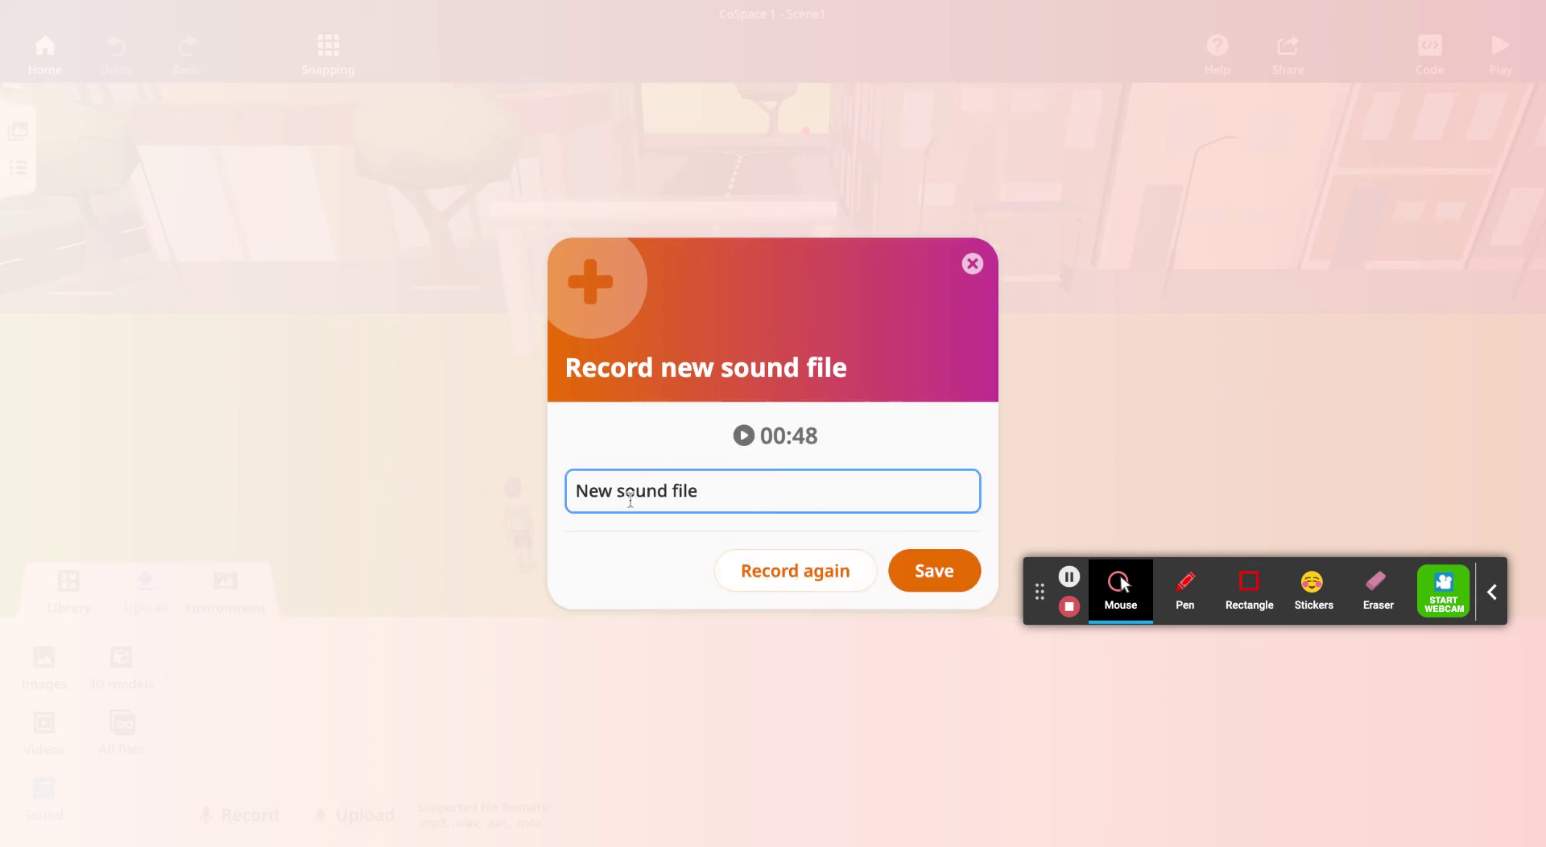
Name the new sound recording Description and save it
{"action": "left_click_drag", "start_coordinate": [702, 492], "coordinate": [542, 486]}
{"action": "key", "text": "BackSpace"}
{"action": "type", "text": "I"}
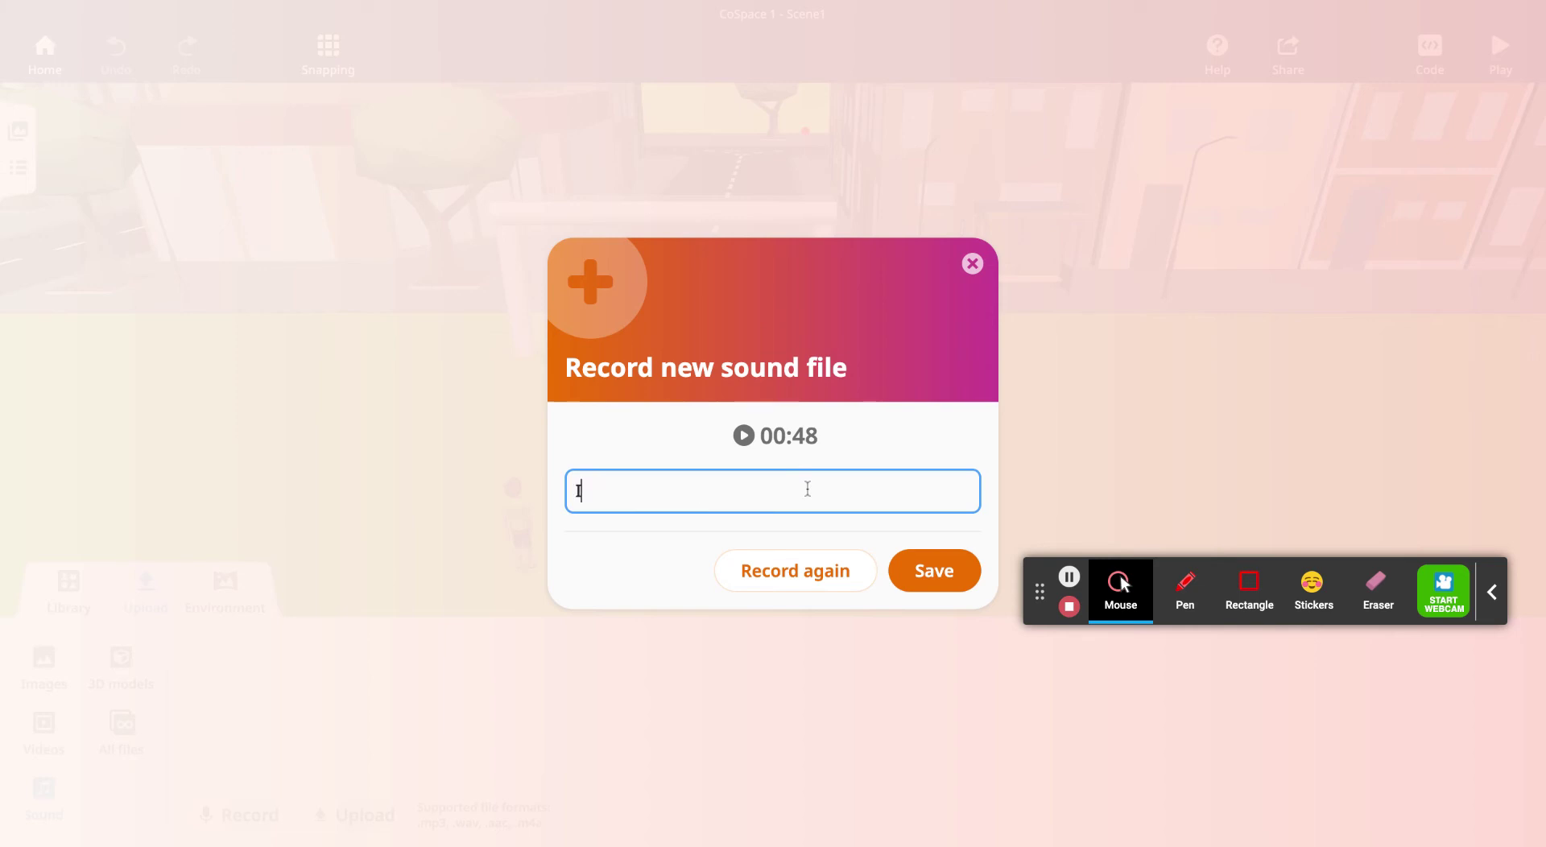
{"action": "type", "text": "ntroducm"}
{"action": "type", "text": "e"}
{"action": "key", "text": "BackSpace"}
{"action": "key", "text": "BackSpace"}
{"action": "key", "text": "BackSpace"}
{"action": "key", "text": "BackSpace"}
{"action": "key", "text": "BackSpace"}
{"action": "key", "text": "BackSpace"}
{"action": "key", "text": "BackSpace"}
{"action": "key", "text": "BackSpace"}
{"action": "key", "text": "BackSpace"}
{"action": "type", "text": "Description"}
{"action": "key", "text": "BackSpace"}
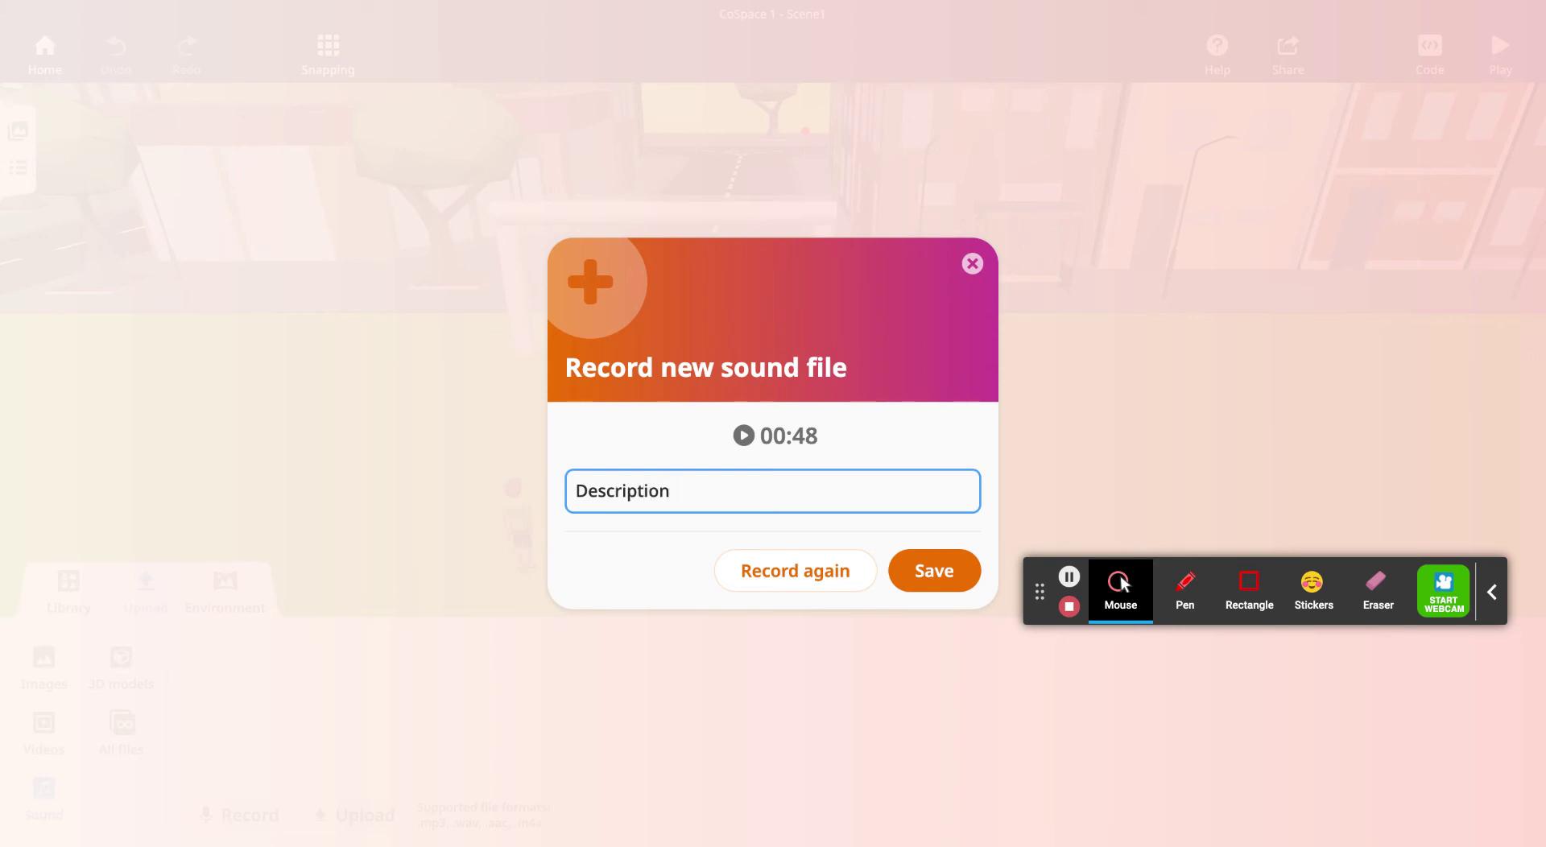
{"action": "left_click", "coordinate": [922, 576]}
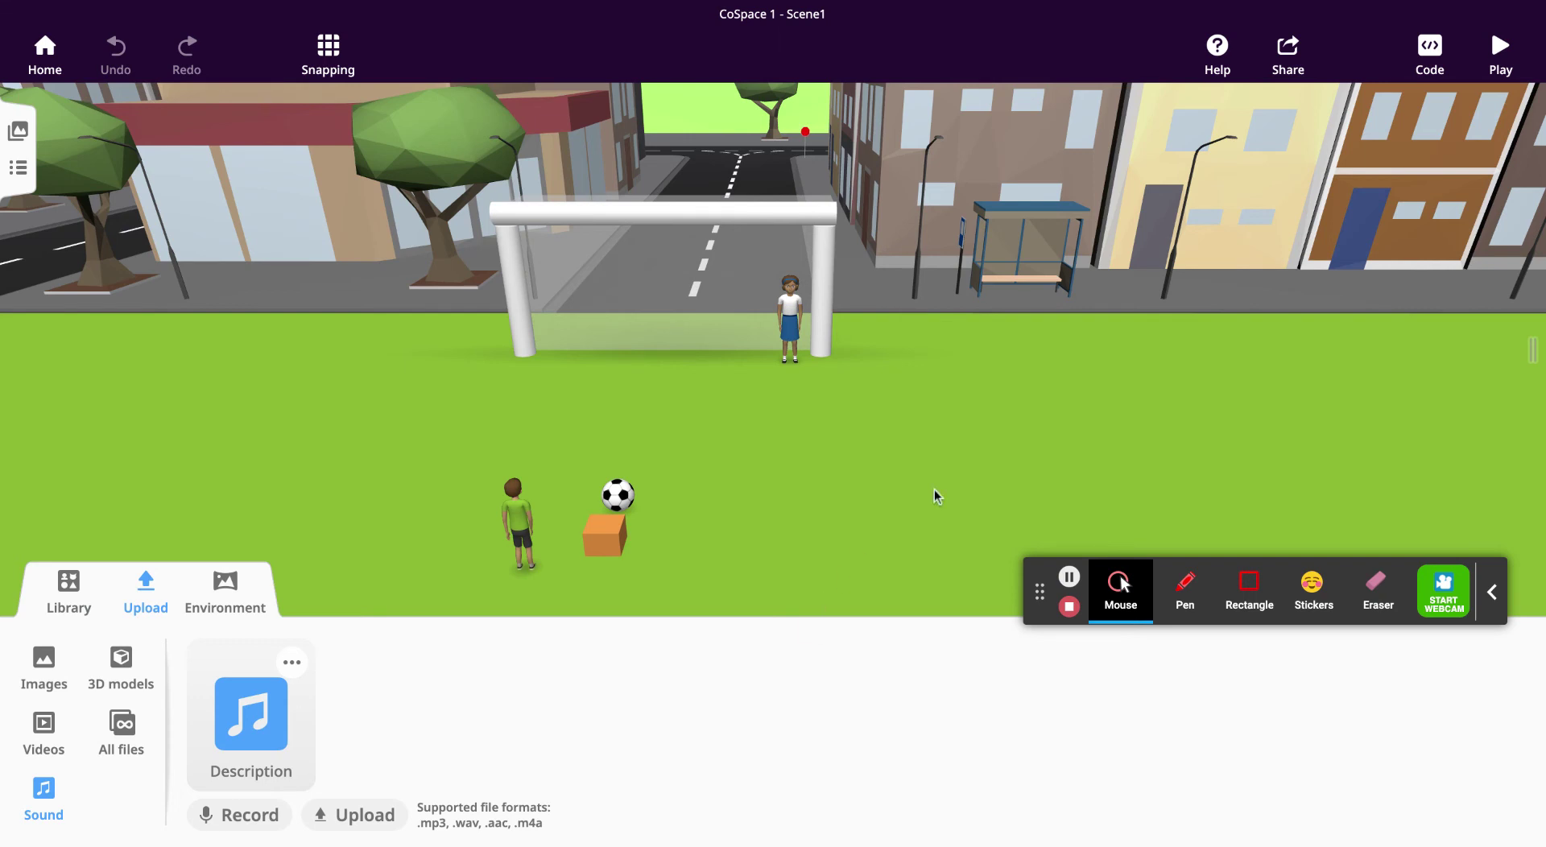
Open the scene's code editor and add a new CoBlocks script
{"action": "left_click", "coordinate": [1423, 53]}
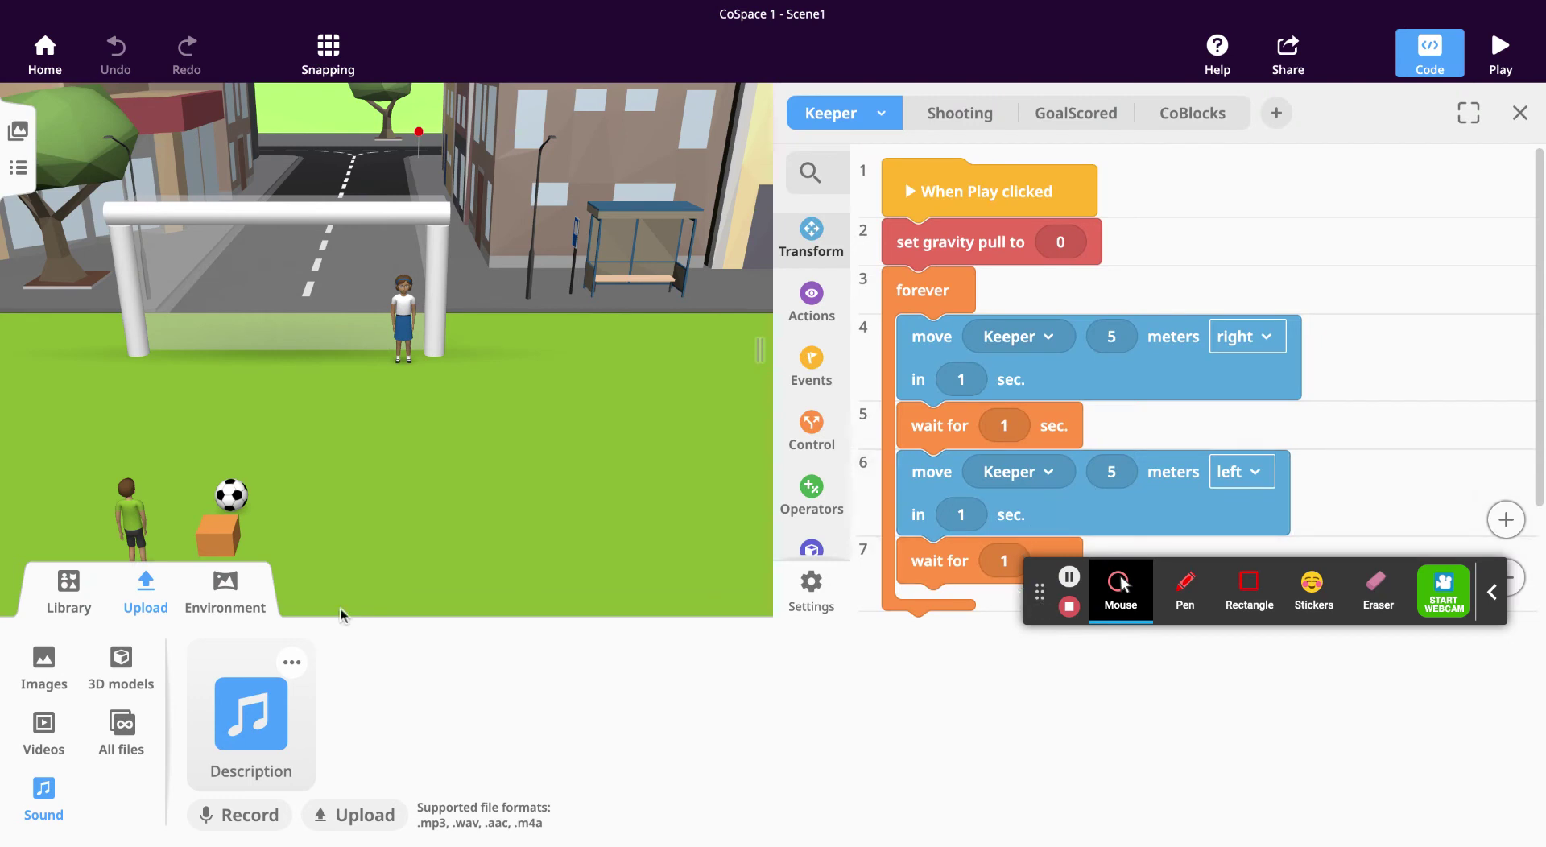
{"action": "left_click", "coordinate": [146, 592]}
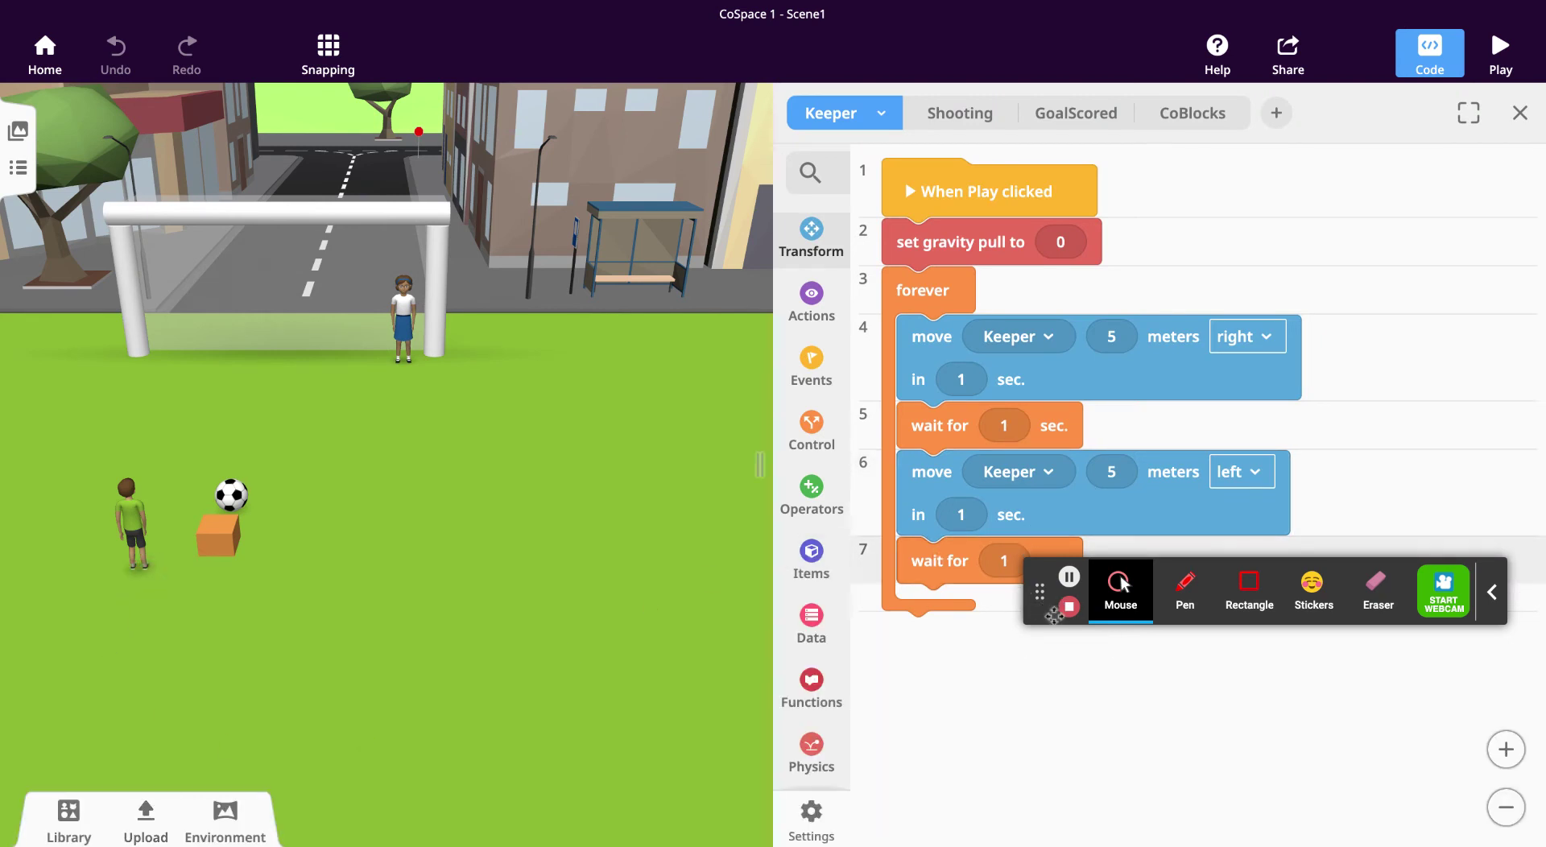
{"action": "left_click_drag", "start_coordinate": [1054, 615], "coordinate": [1021, 747]}
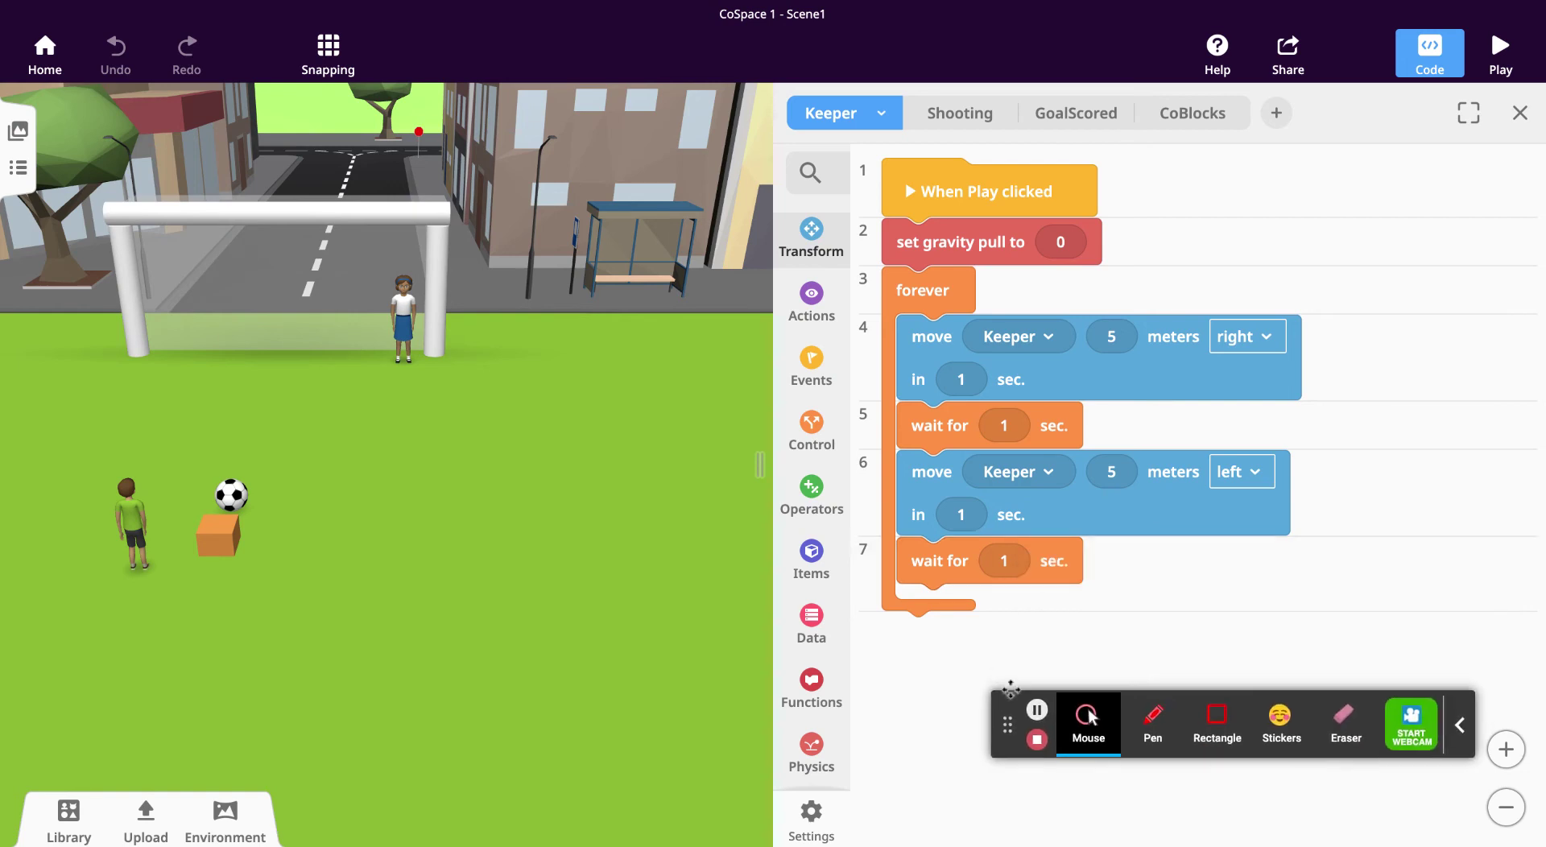
{"action": "left_click", "coordinate": [1278, 114]}
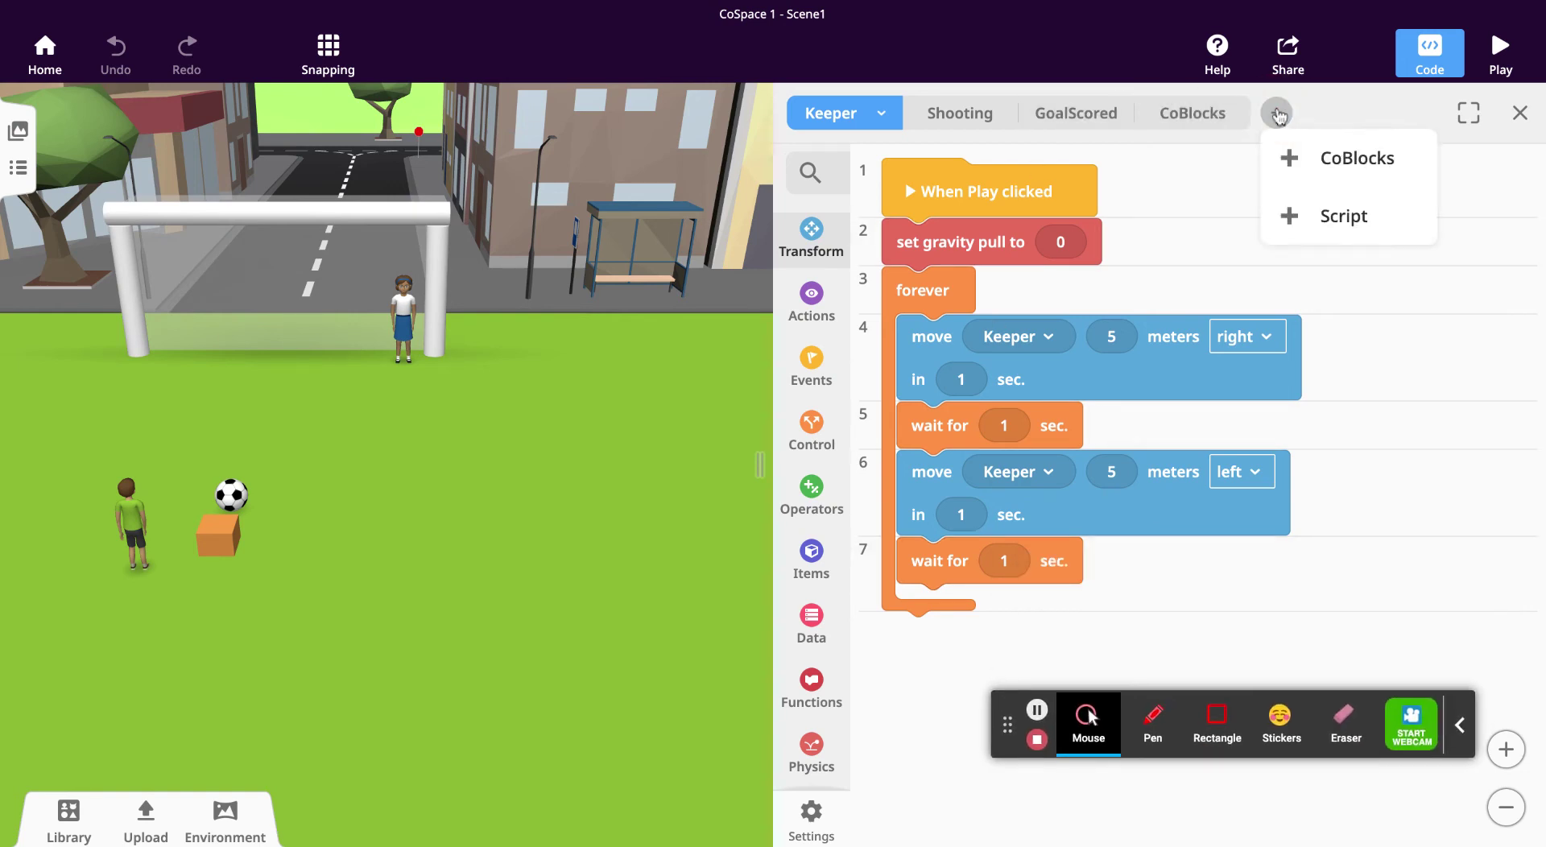
{"action": "left_click", "coordinate": [1294, 157]}
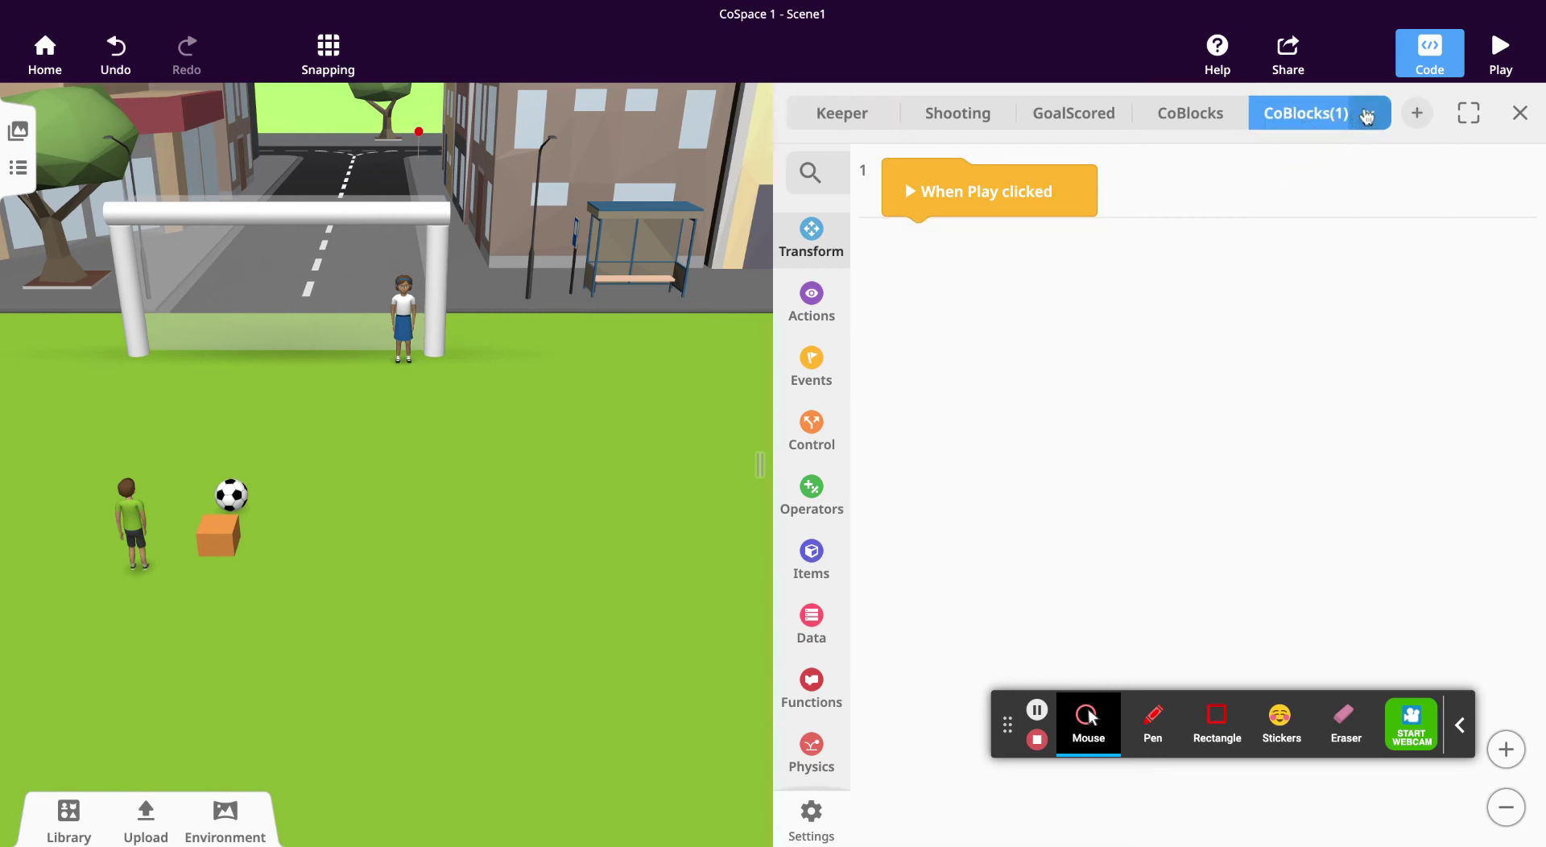
Rename the new CoBlocks script to Sound
{"action": "left_click", "coordinate": [1368, 113]}
{"action": "left_click", "coordinate": [1325, 161]}
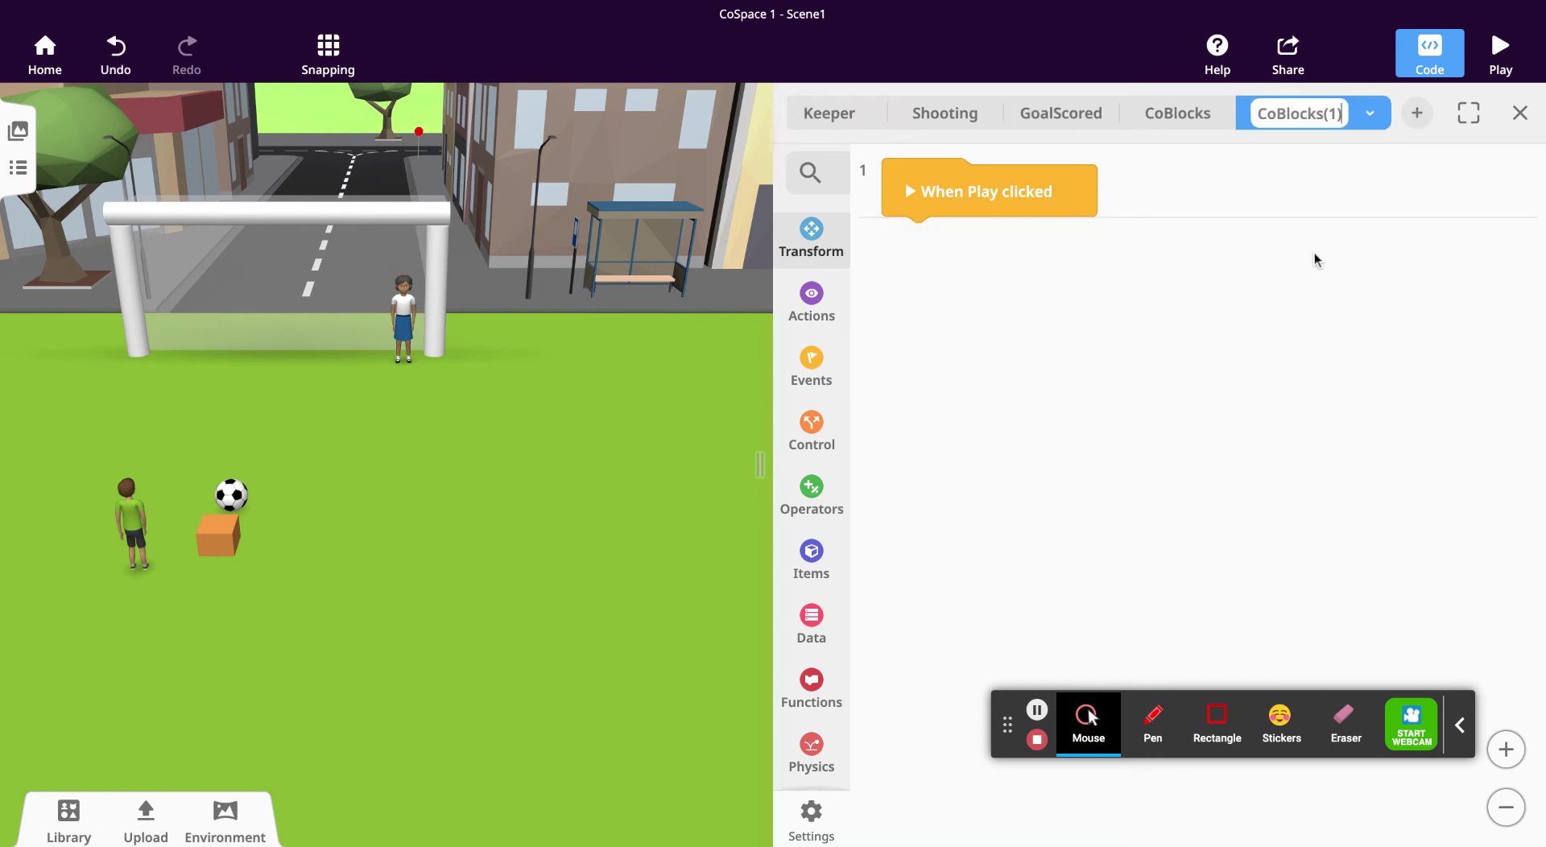
{"action": "key", "text": "BackSpace"}
{"action": "key", "text": "BackSpace"}
{"action": "key", "text": "BackSpace"}
{"action": "key", "text": "BackSpace"}
{"action": "key", "text": "BackSpace"}
{"action": "key", "text": "BackSpace"}
{"action": "key", "text": "BackSpace"}
{"action": "key", "text": "BackSpace"}
{"action": "key", "text": "BackSpace"}
{"action": "key", "text": "BackSpace"}
{"action": "type", "text": "Sound"}
{"action": "key", "text": "Return"}
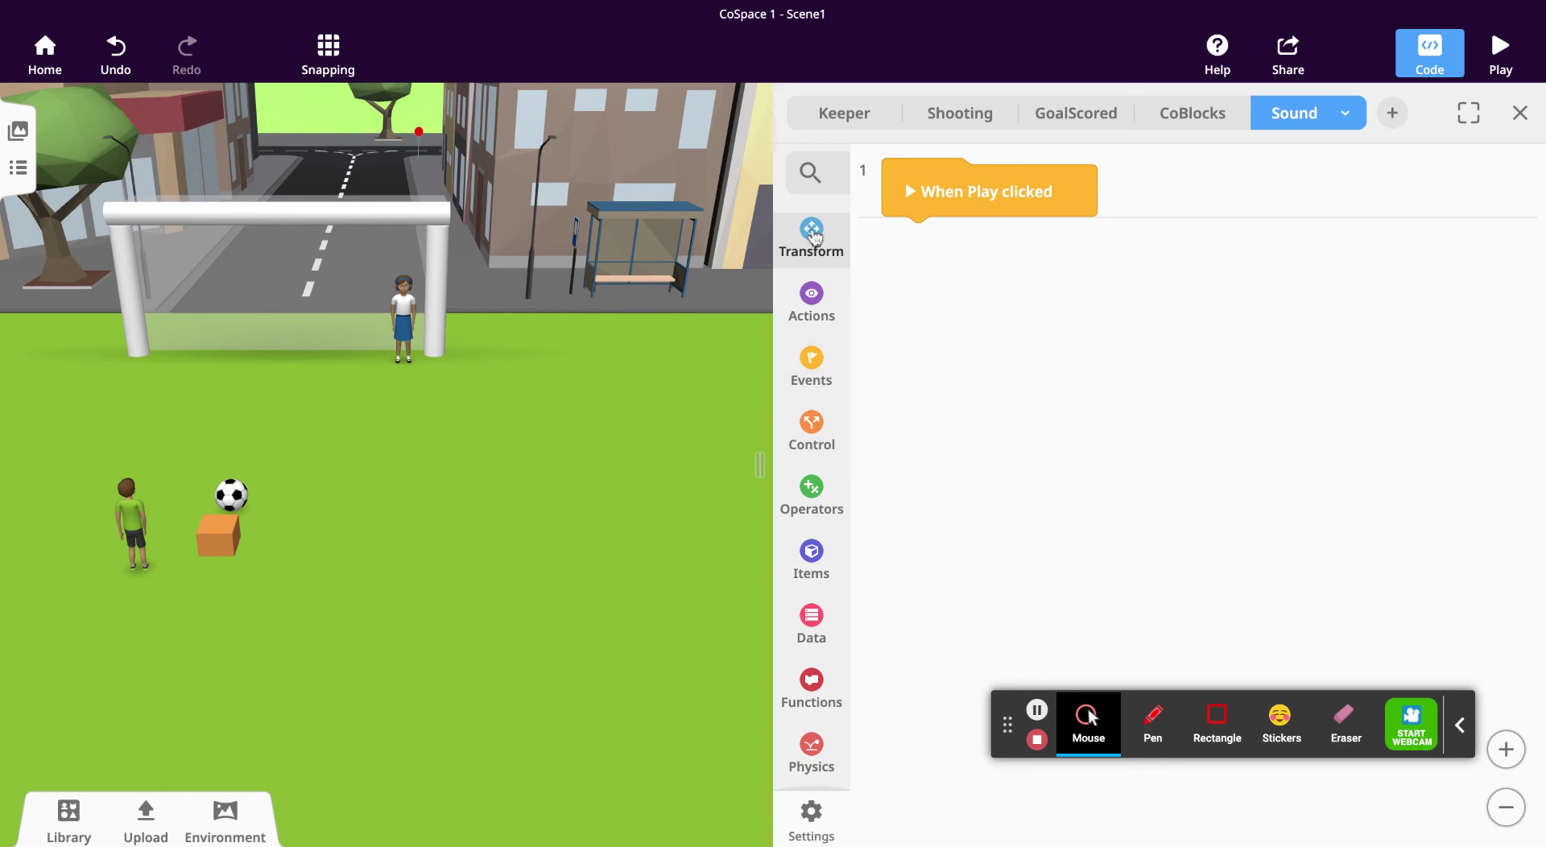
Add a play sound block beneath the When Play clicked block in the Sound script
{"action": "left_click", "coordinate": [805, 315]}
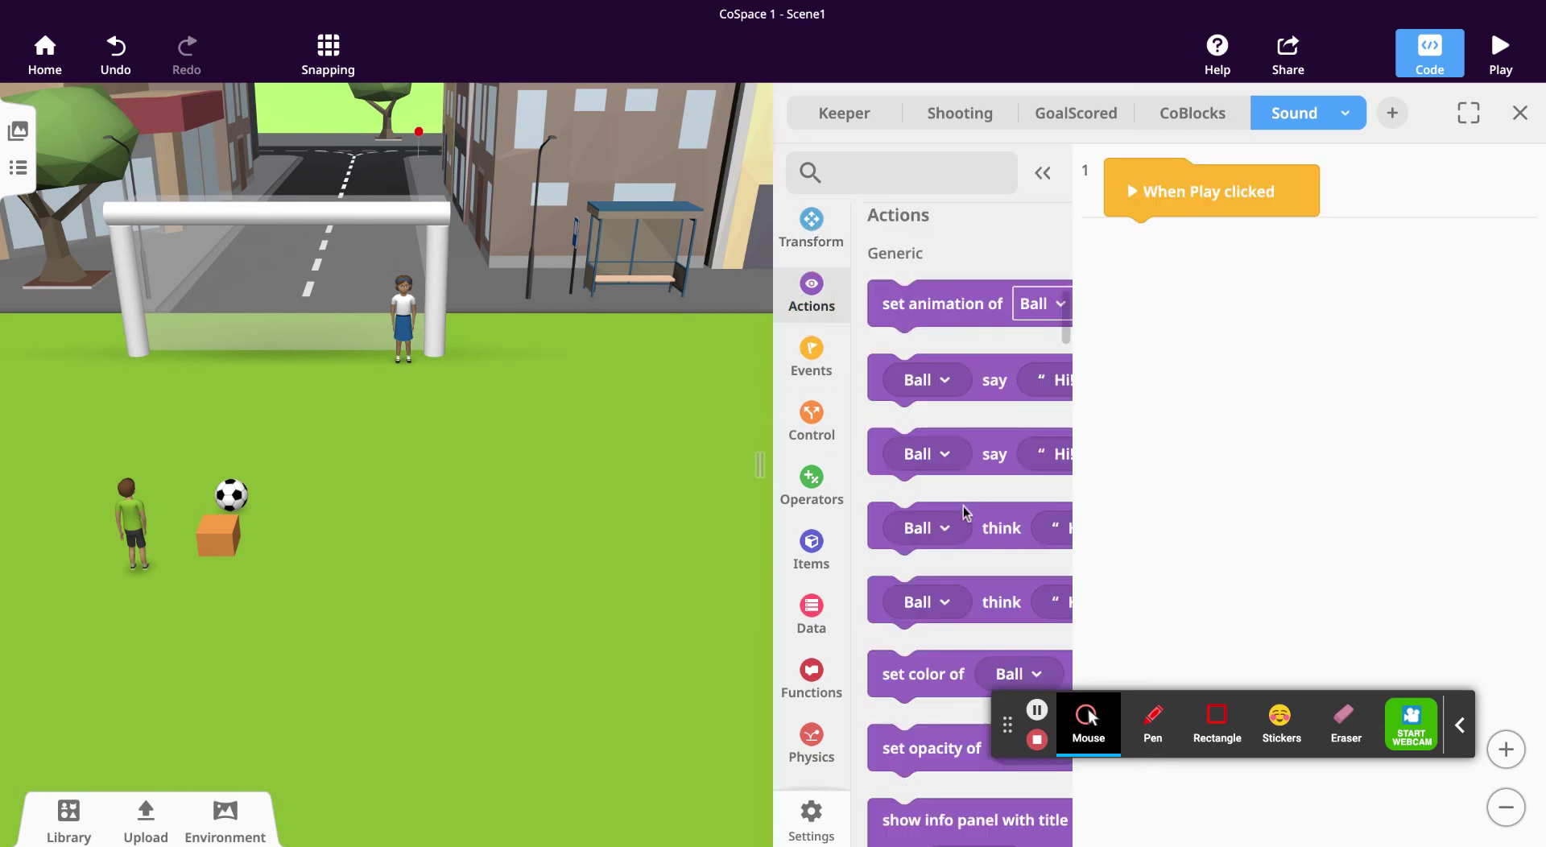
{"action": "scroll", "coordinate": [974, 499], "scroll_direction": "down", "scroll_amount": 3}
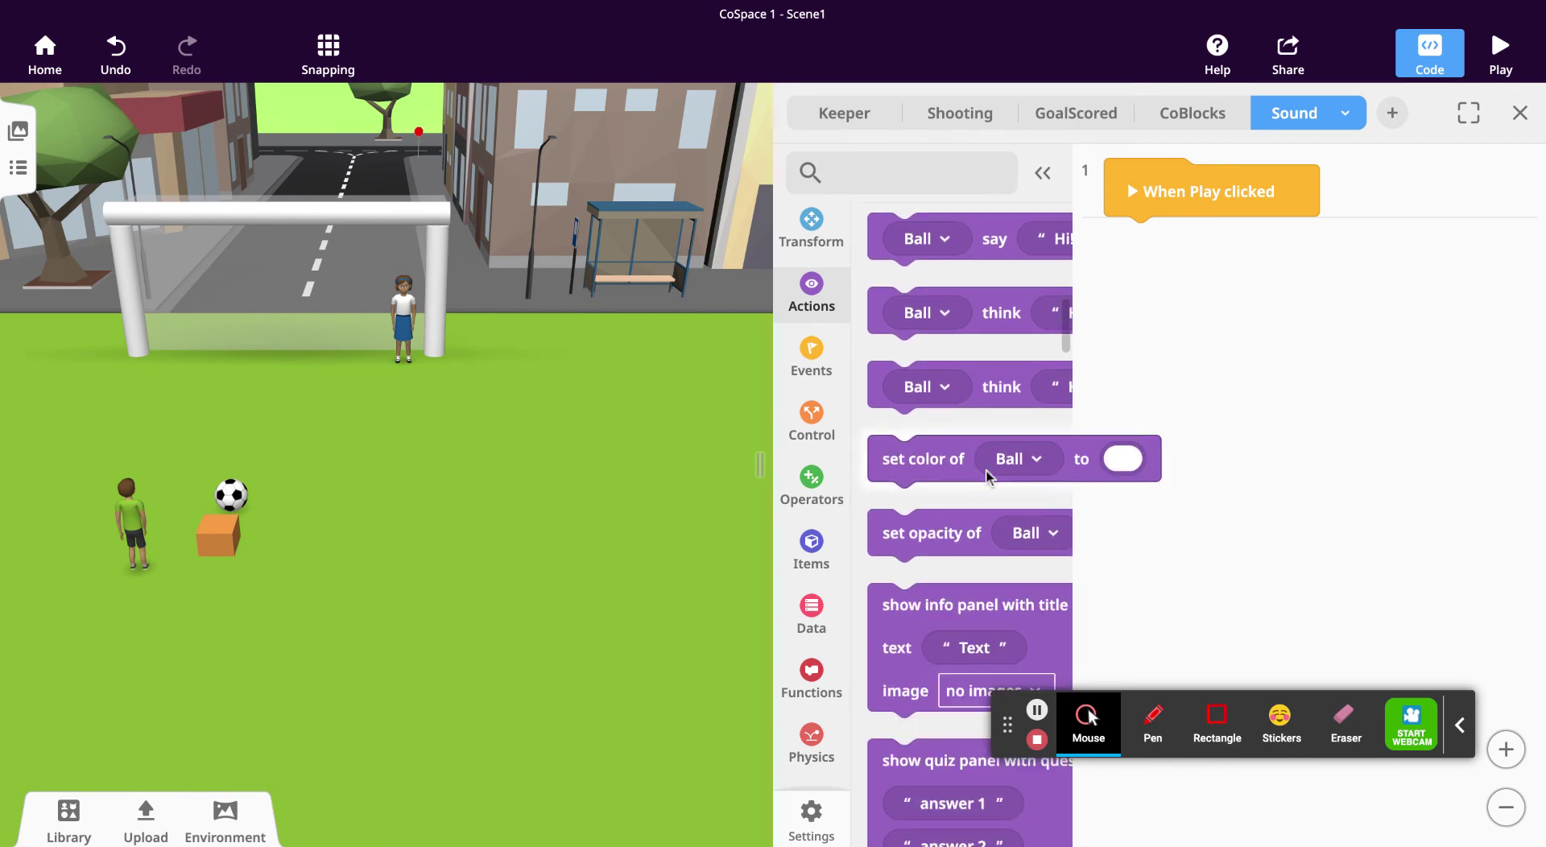
{"action": "scroll", "coordinate": [989, 477], "scroll_direction": "down", "scroll_amount": 7}
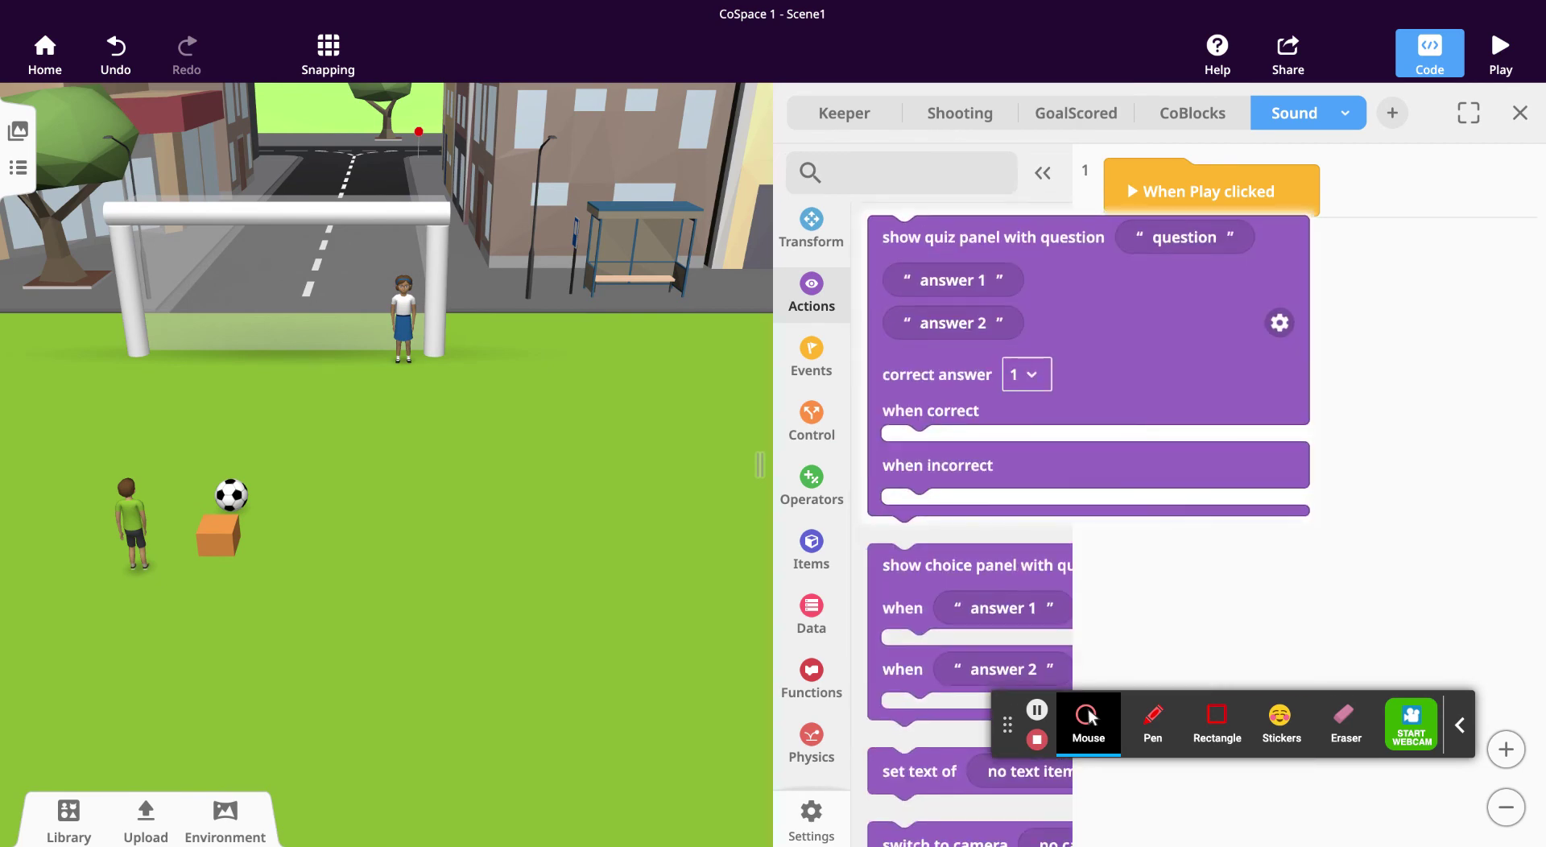
{"action": "scroll", "coordinate": [974, 467], "scroll_direction": "down", "scroll_amount": 5}
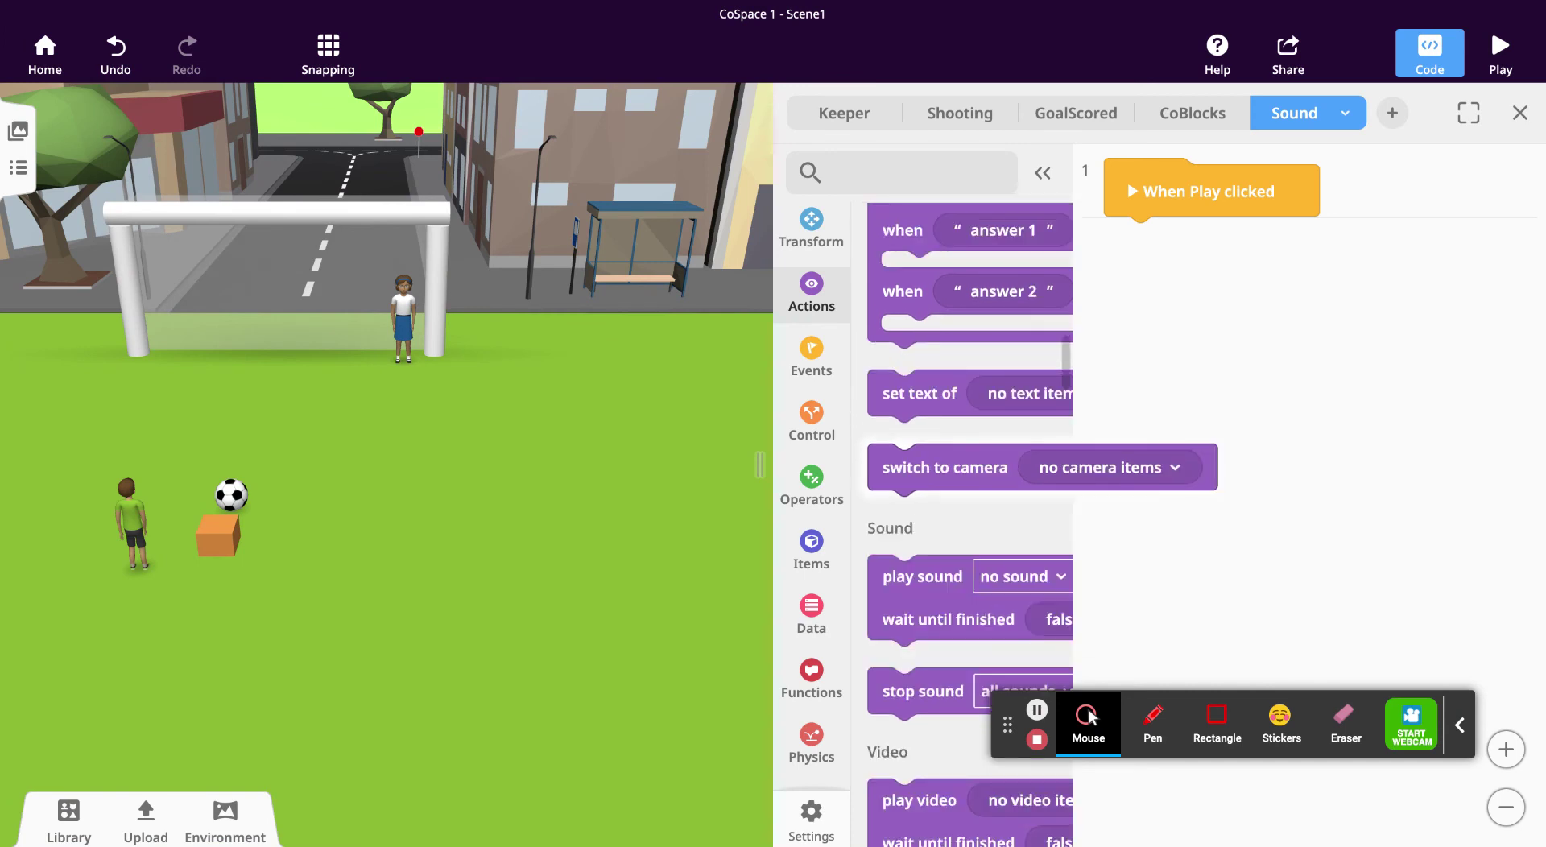
{"action": "scroll", "coordinate": [975, 475], "scroll_direction": "down", "scroll_amount": 3}
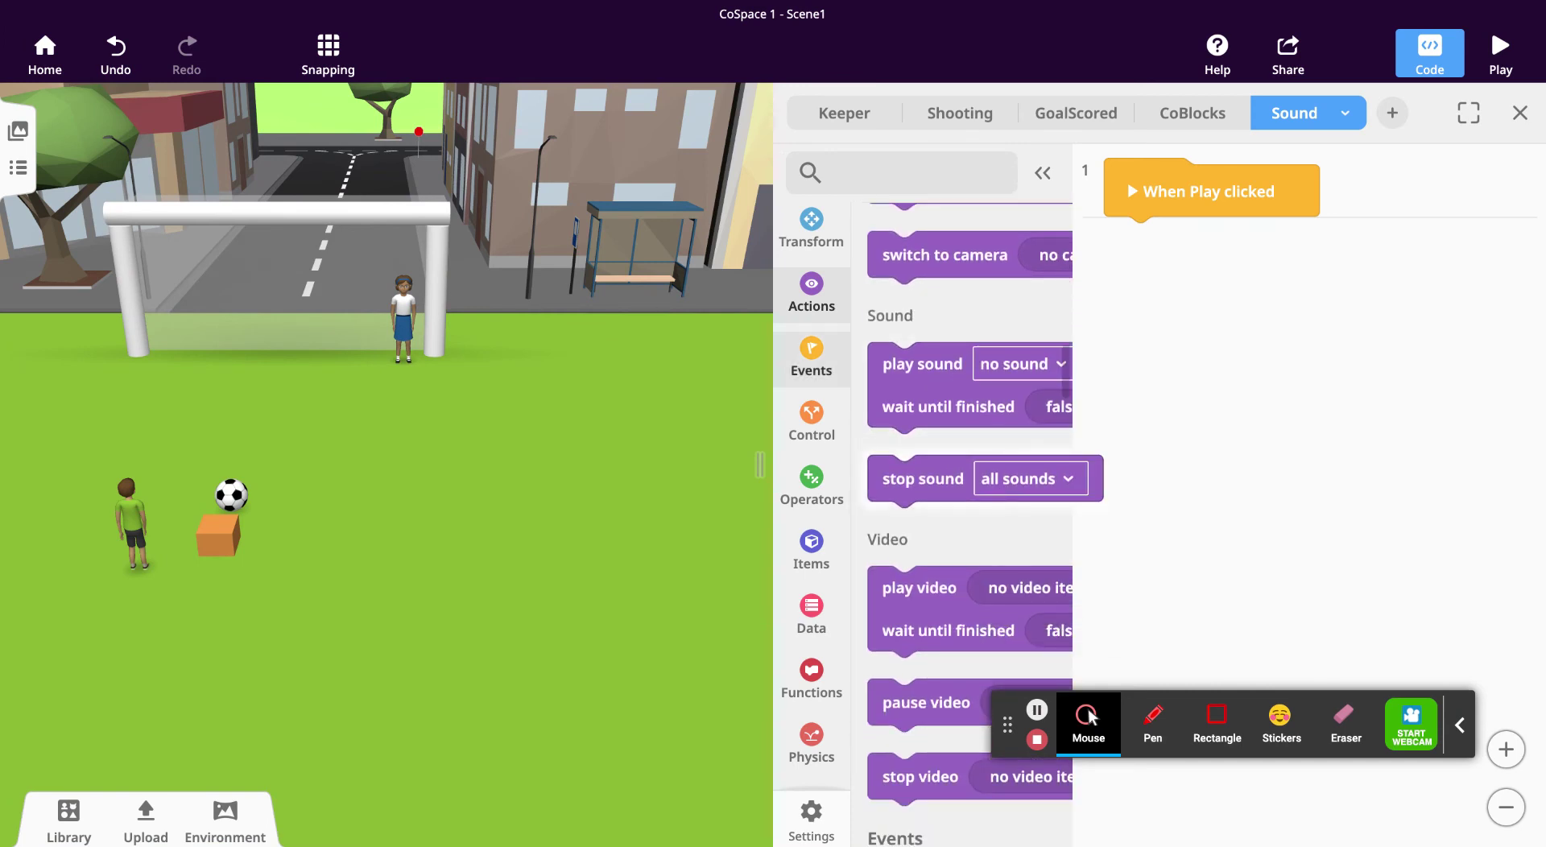
{"action": "scroll", "coordinate": [975, 475], "scroll_direction": "down", "scroll_amount": 1}
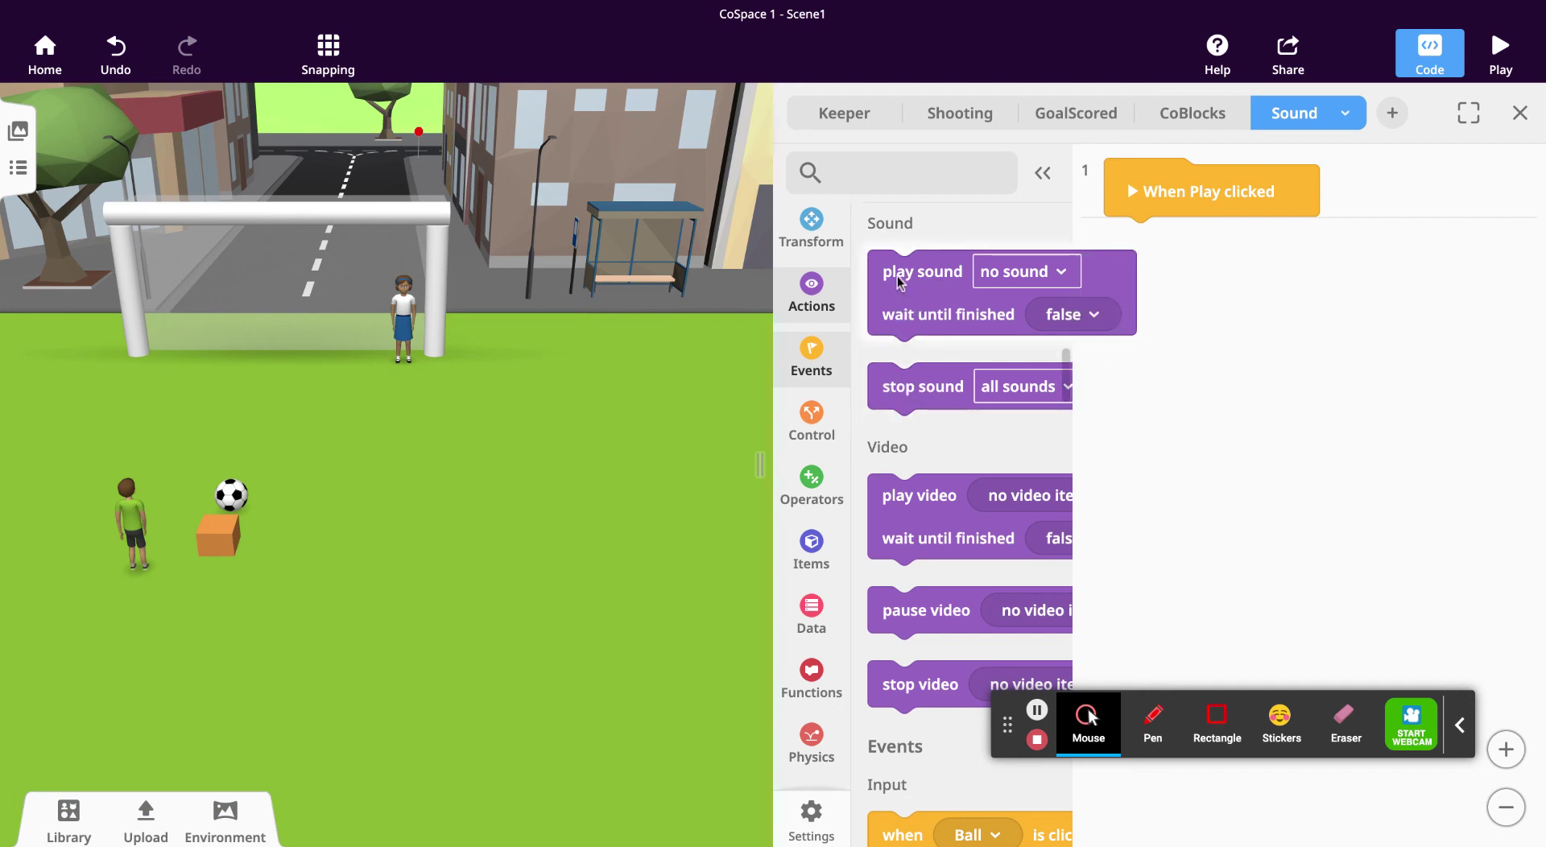
{"action": "left_click_drag", "start_coordinate": [897, 275], "coordinate": [1143, 264]}
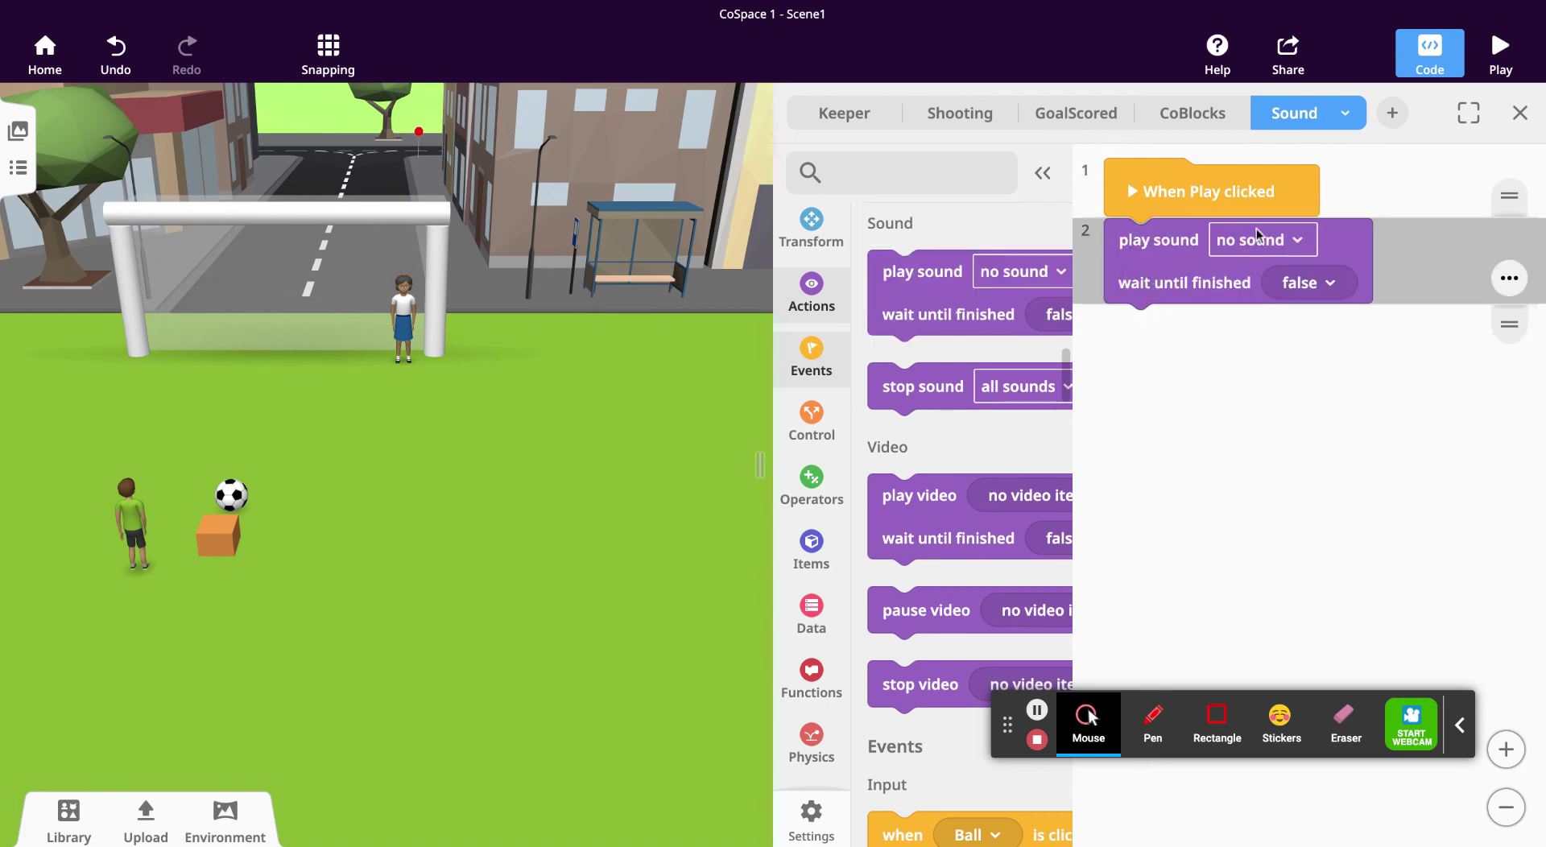
Set the play sound block to use Description, with wait until finished set to true
{"action": "left_click", "coordinate": [1282, 242]}
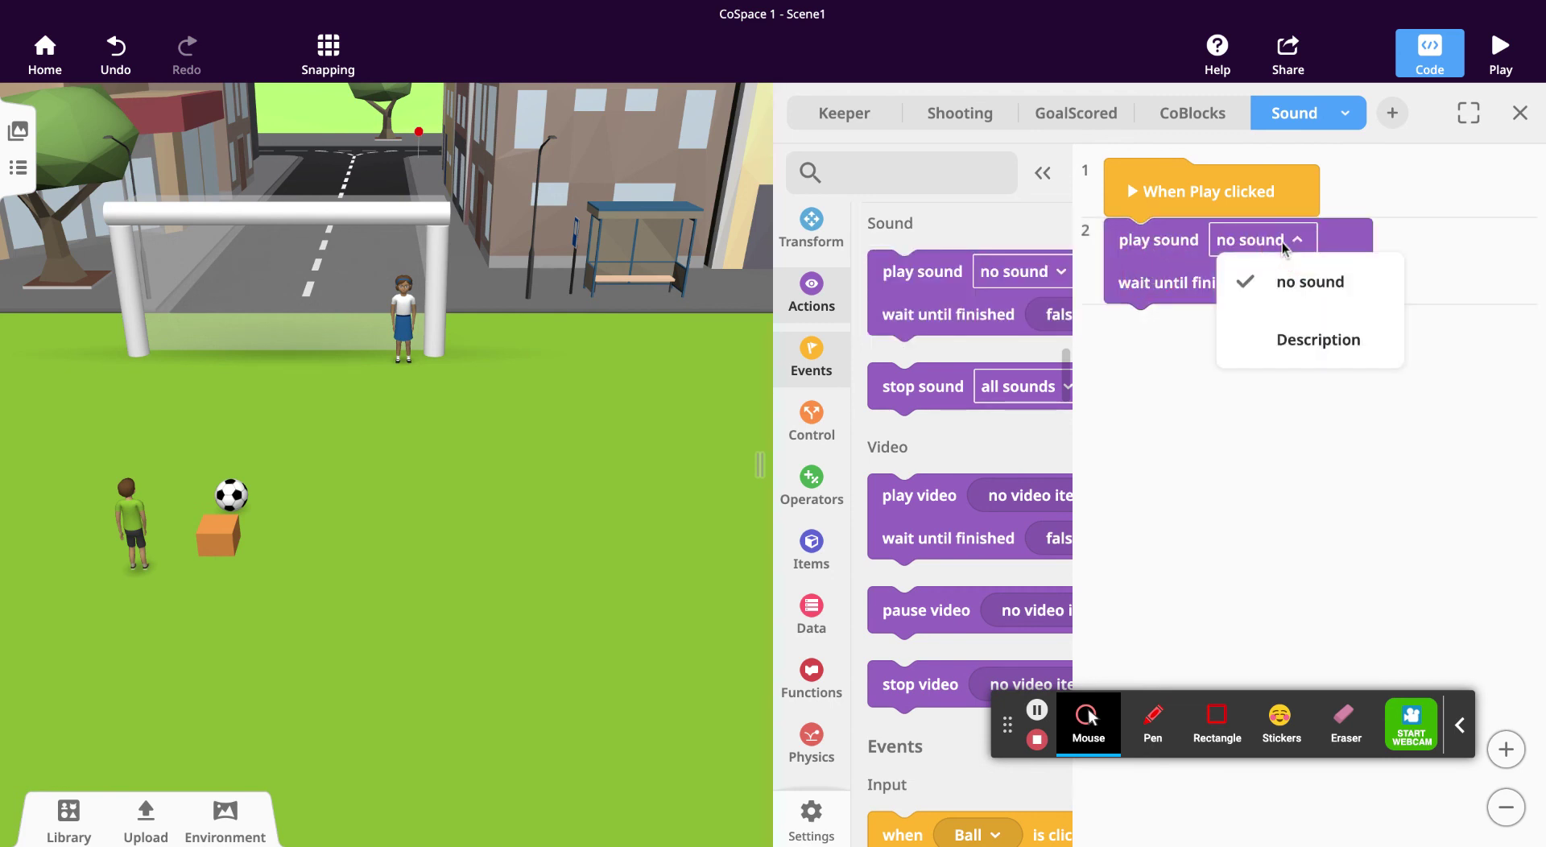
{"action": "left_click", "coordinate": [1302, 347]}
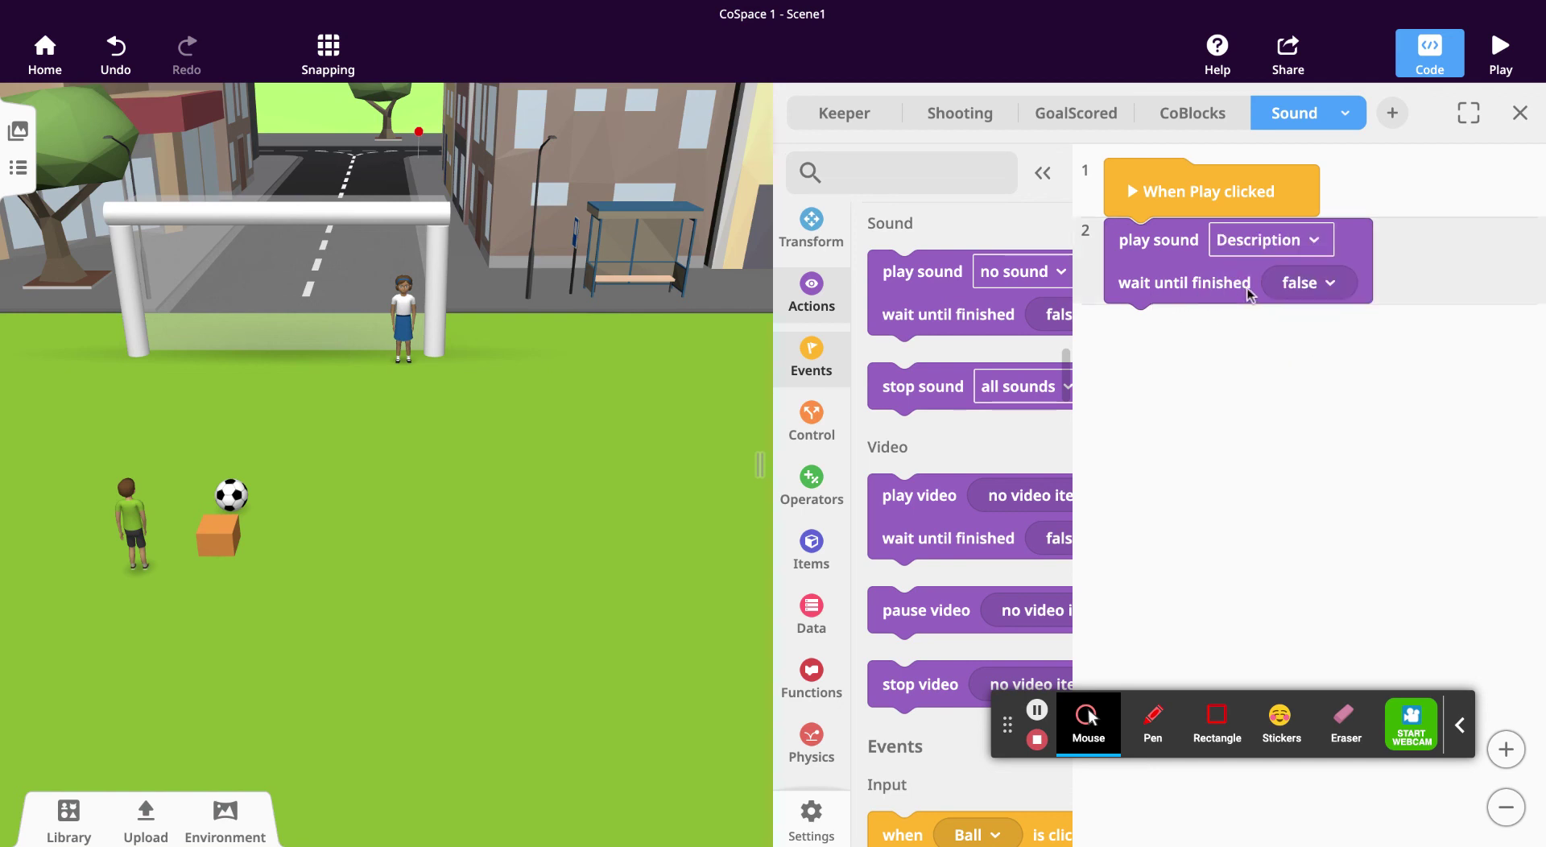
{"action": "left_click", "coordinate": [1308, 283]}
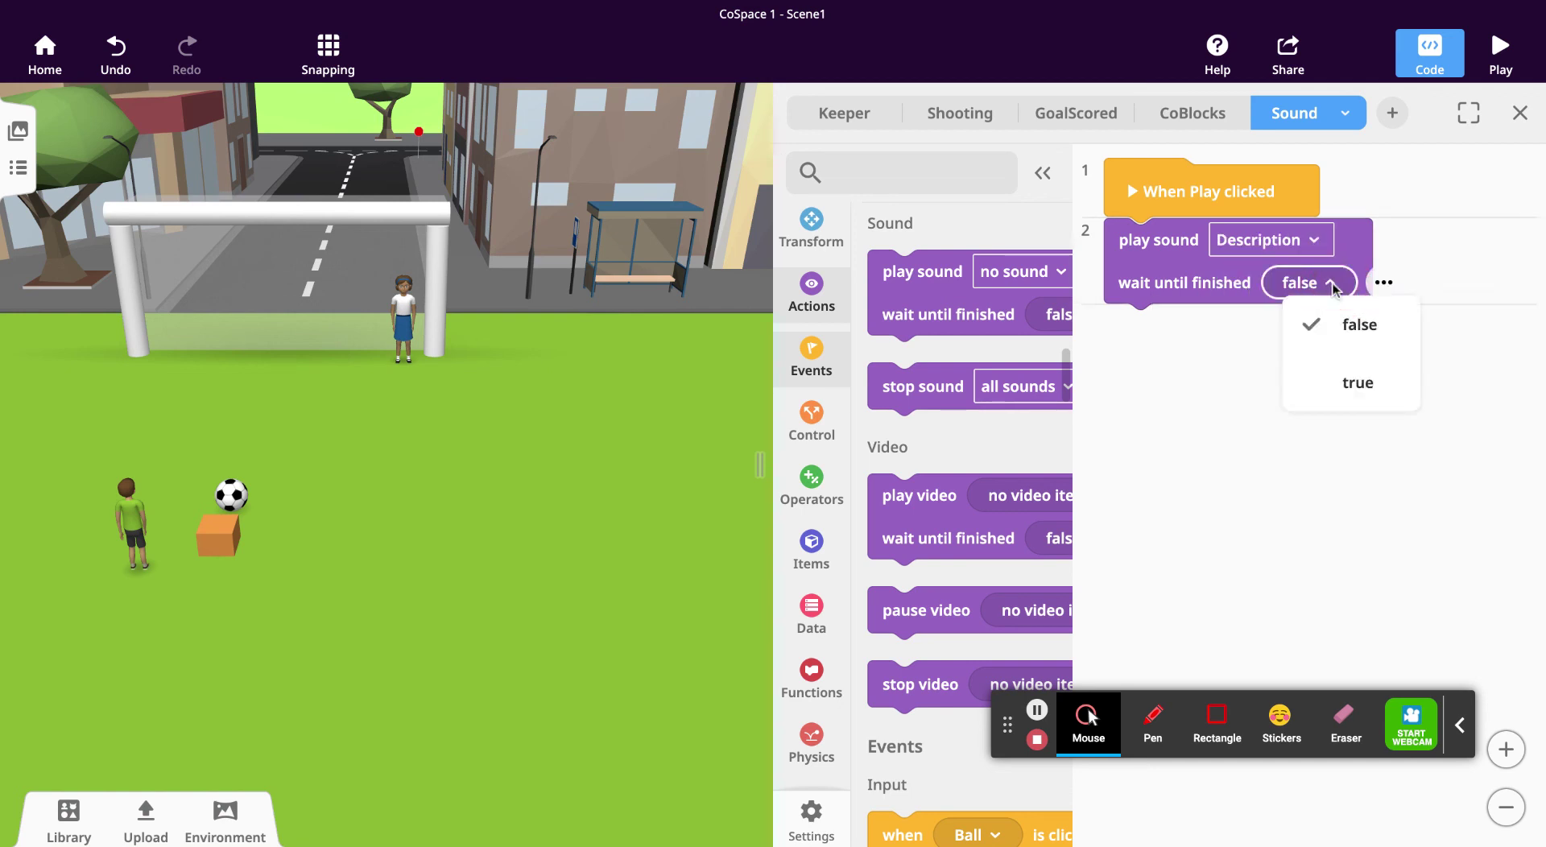
{"action": "left_click", "coordinate": [1343, 392]}
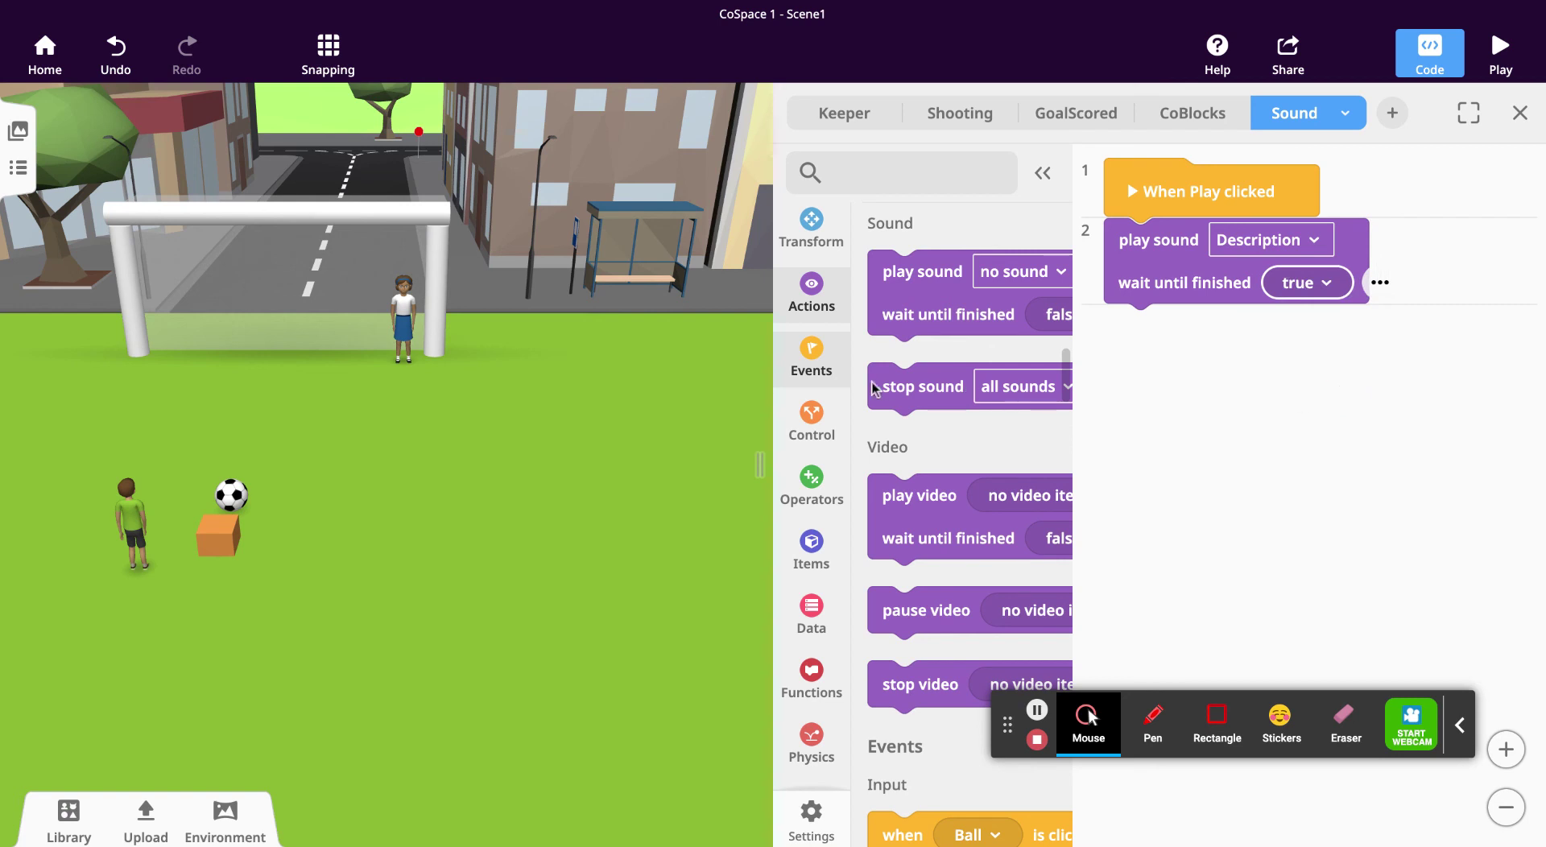
Add a stop sound block below the play sound block and set its sound to Description
{"action": "left_click_drag", "start_coordinate": [913, 386], "coordinate": [1197, 355]}
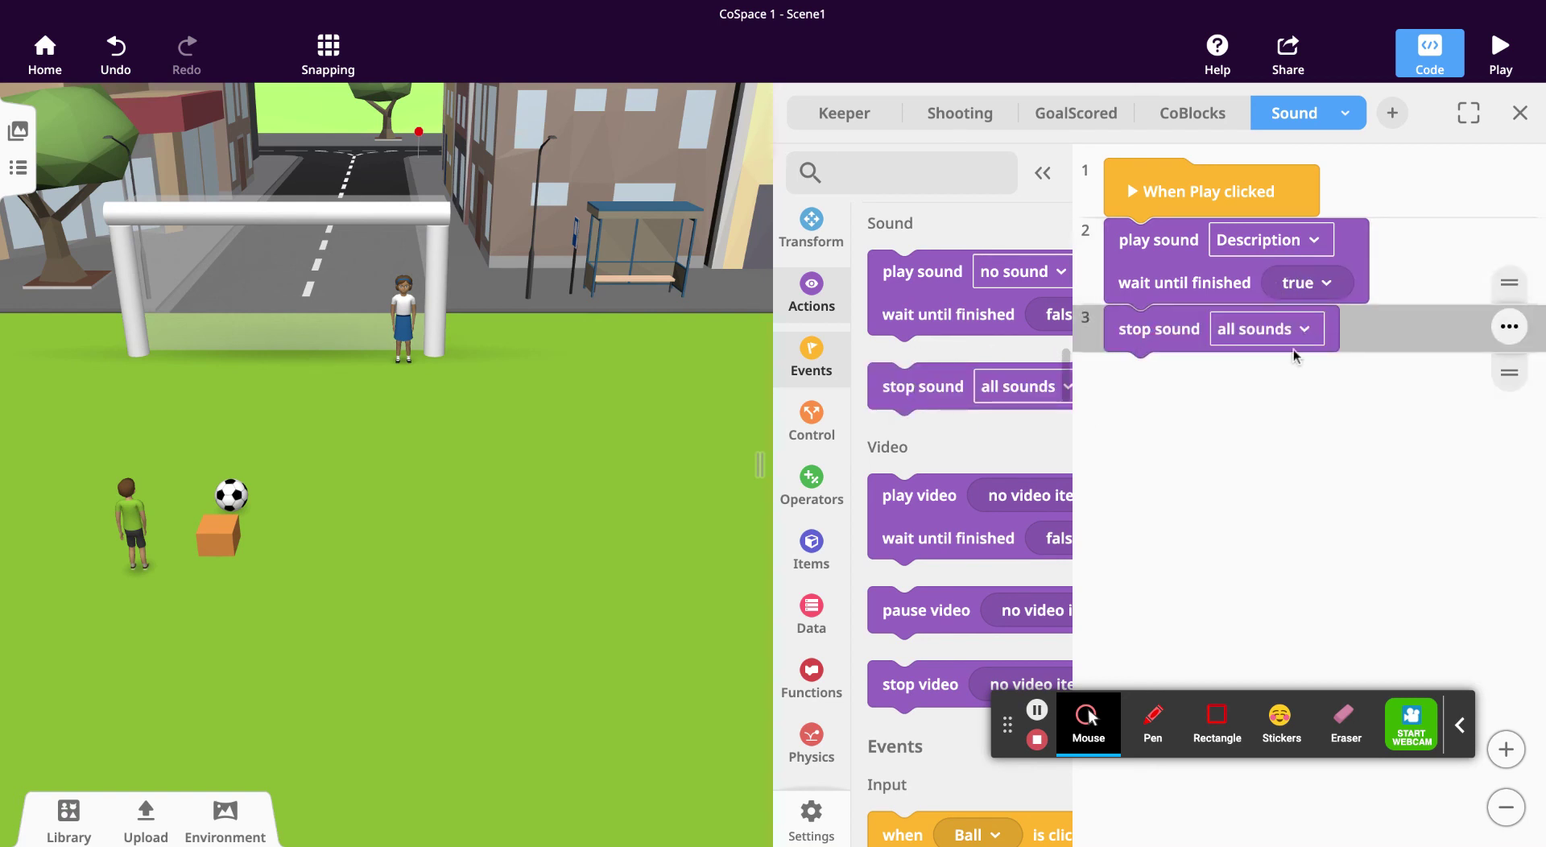
{"action": "left_click", "coordinate": [1281, 334]}
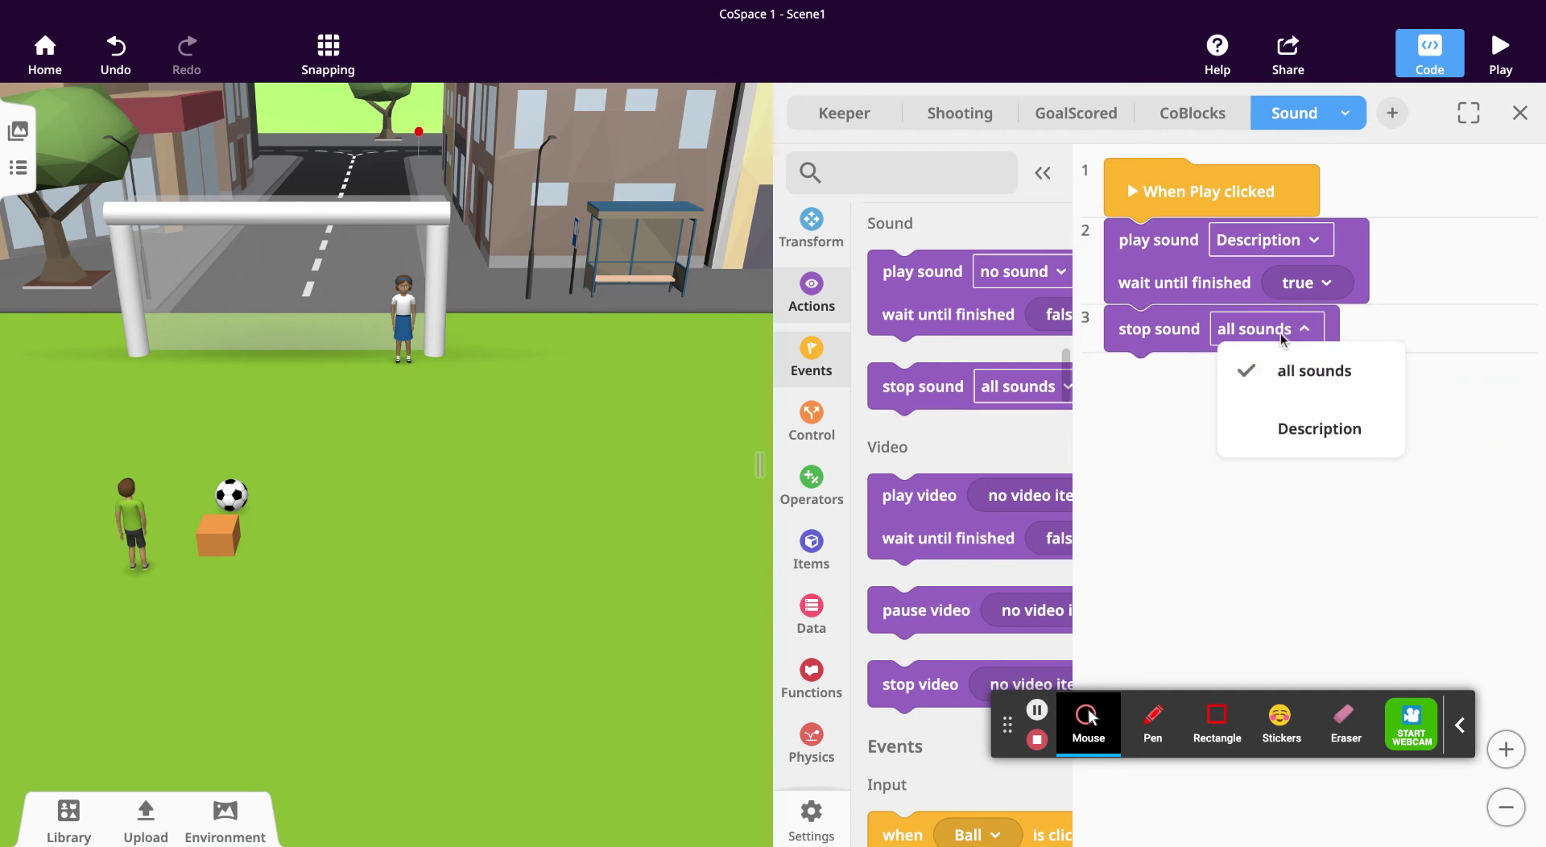
{"action": "left_click", "coordinate": [1280, 333]}
{"action": "left_click", "coordinate": [1273, 330]}
{"action": "left_click", "coordinate": [1300, 427]}
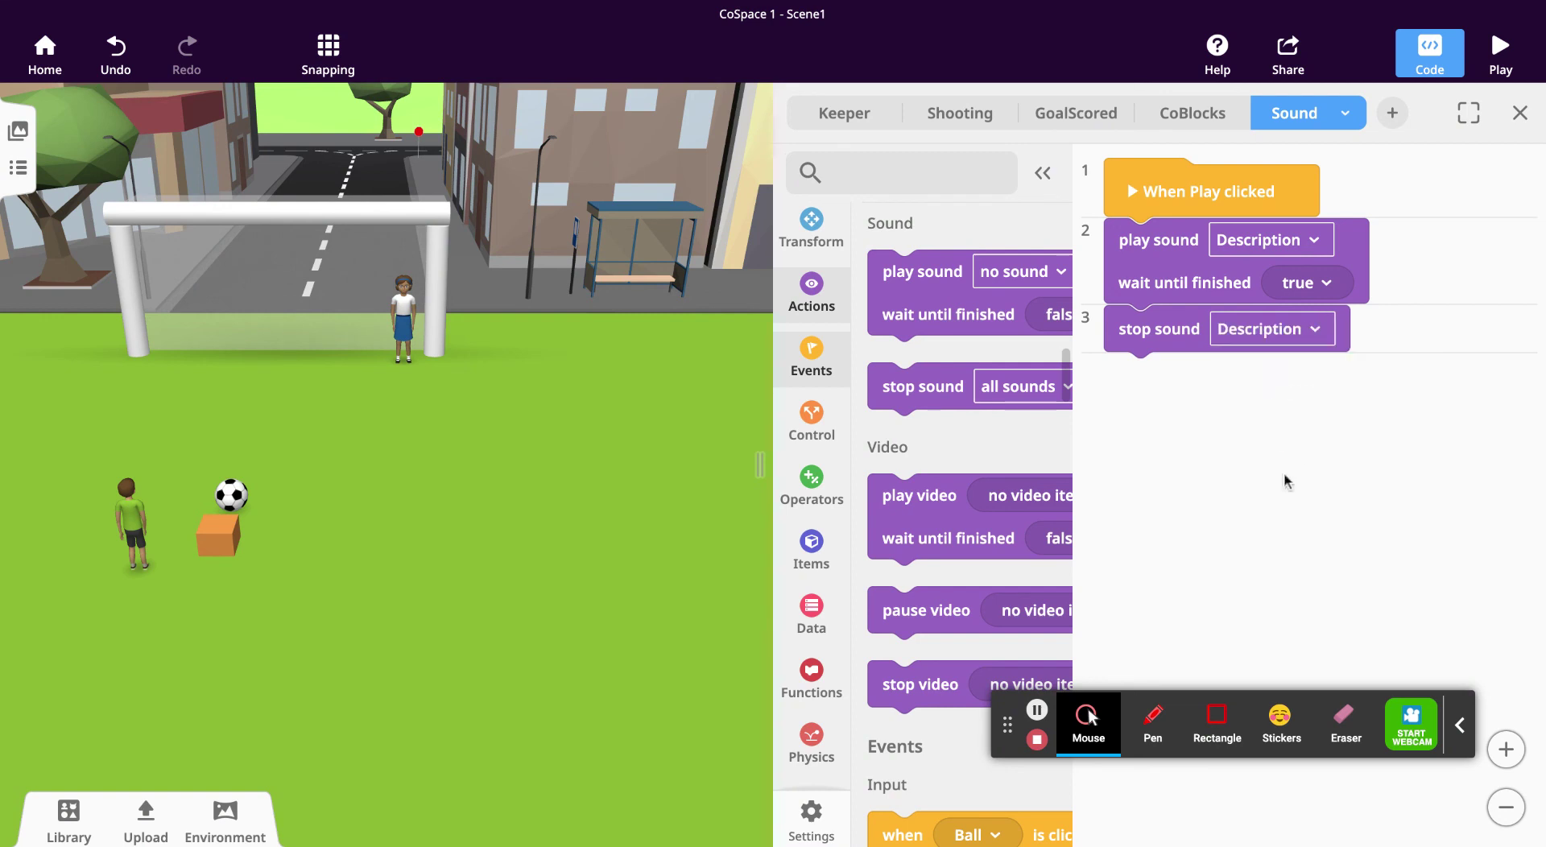